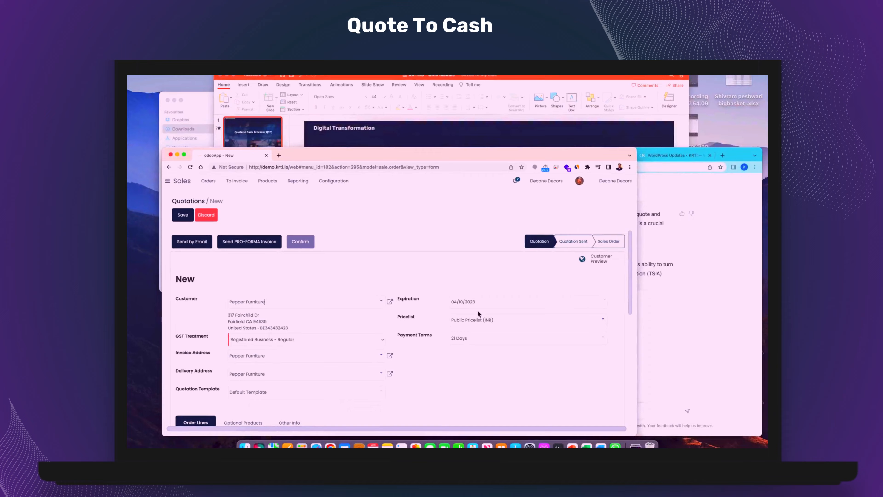
- Add a Repair Services order line to the quotation with a quantity of 40 hours
{"action": "scroll", "coordinate": [421, 334], "scroll_direction": "down", "scroll_amount": 5}
{"action": "left_click", "coordinate": [200, 324]}
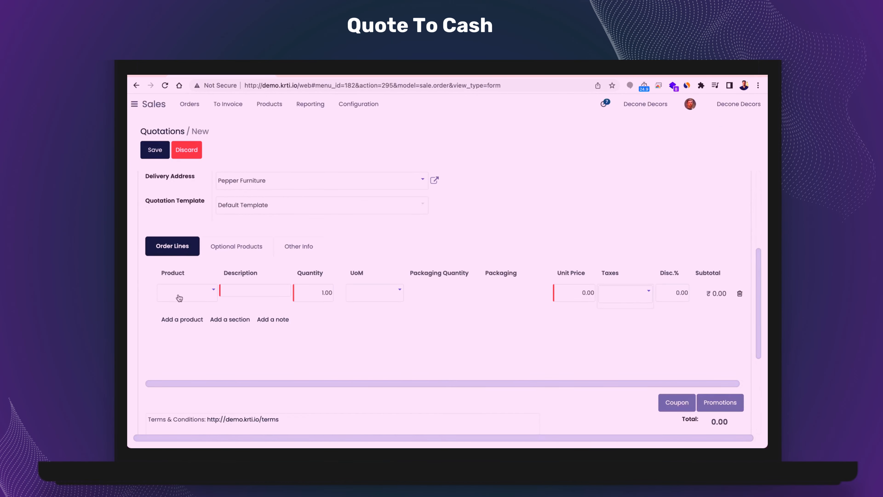
{"action": "type", "text": "rep"}
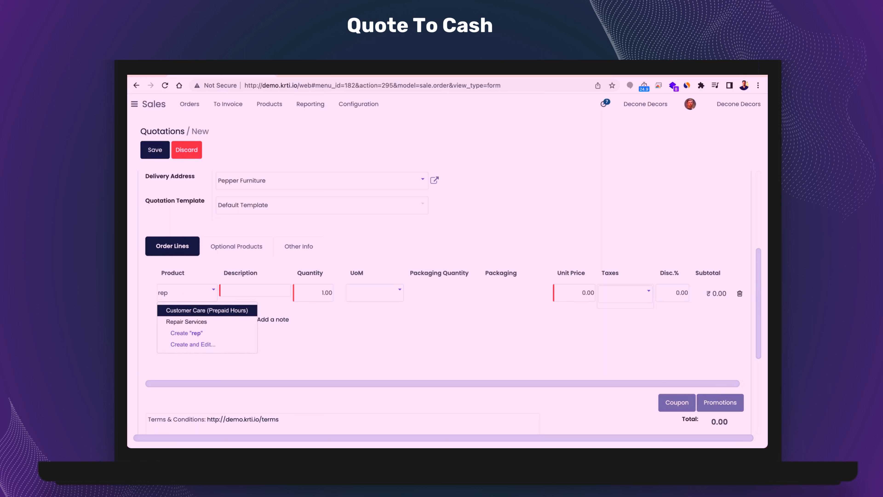
{"action": "left_click", "coordinate": [177, 322]}
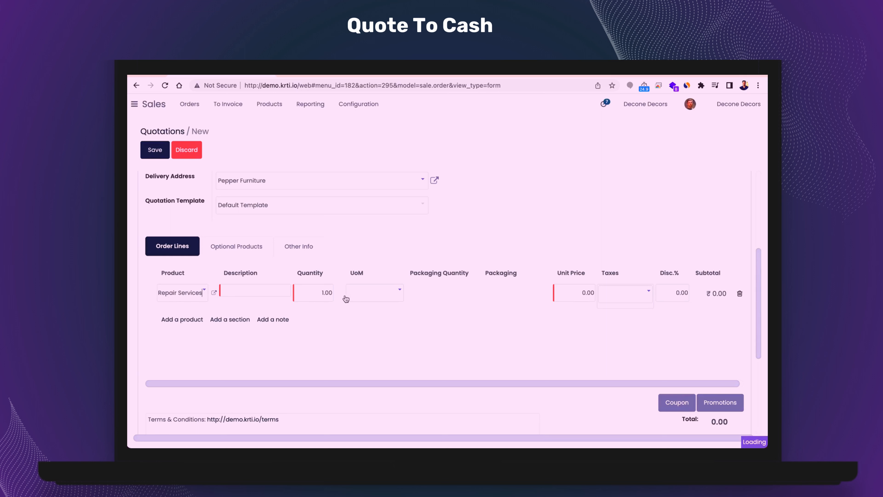
{"action": "double_click", "coordinate": [322, 294]}
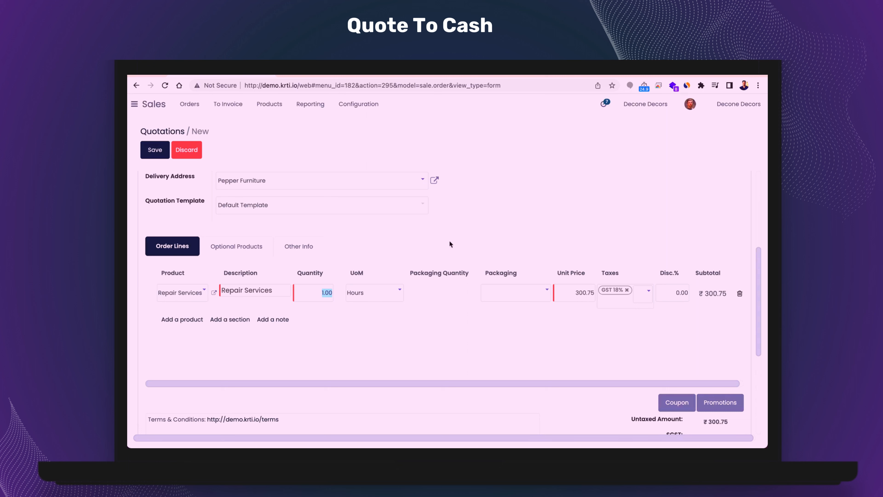
{"action": "type", "text": "40"}
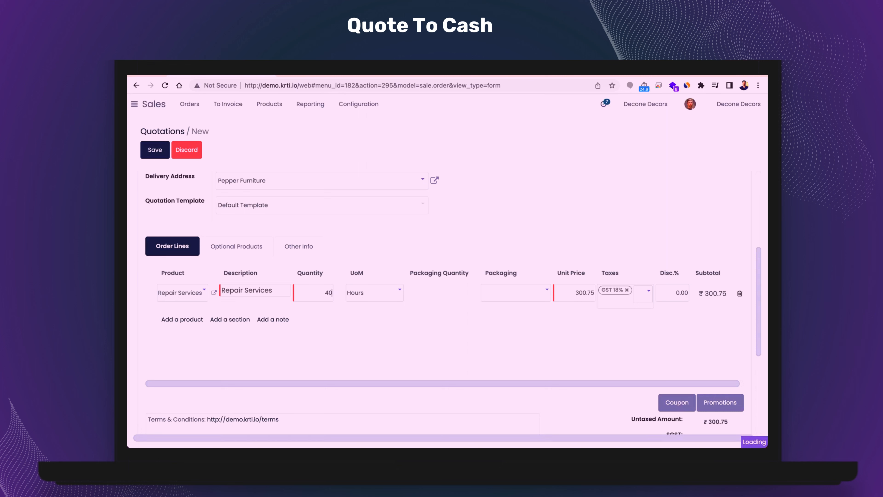
{"action": "key", "text": "Return"}
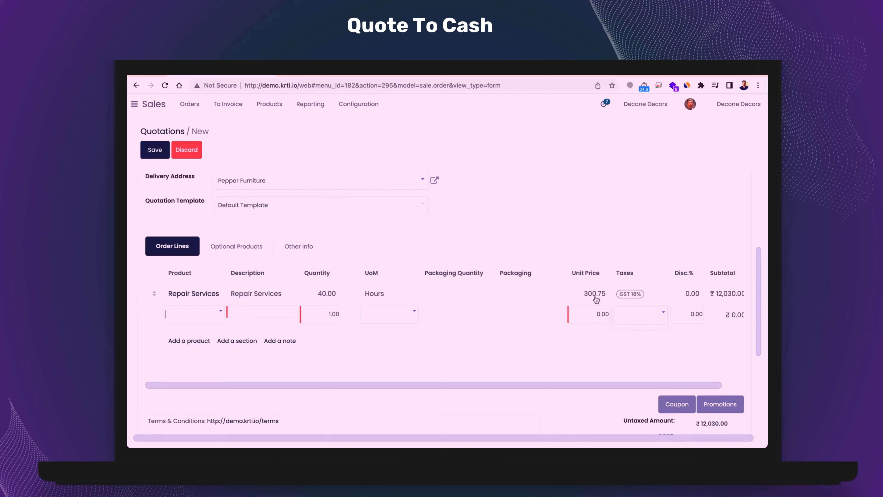
- Set the discount on the Repair Services order line to 5%
{"action": "scroll", "coordinate": [596, 300], "scroll_direction": "right", "scroll_amount": 1}
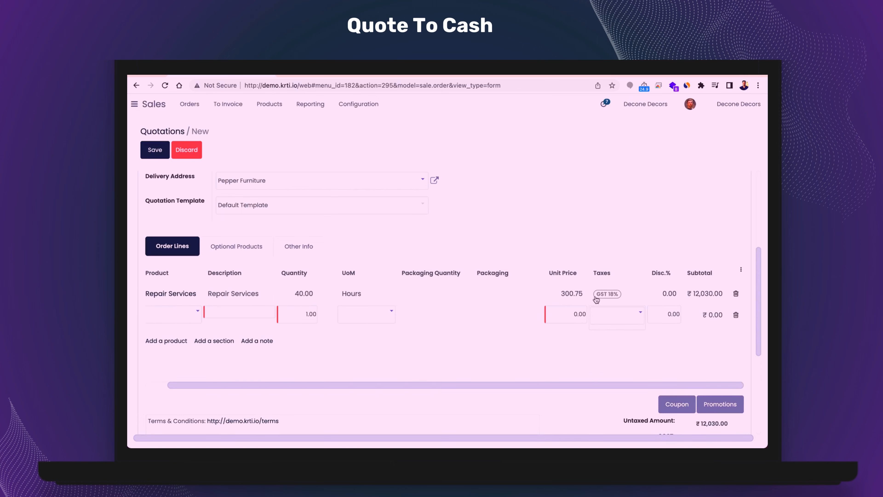
{"action": "left_click", "coordinate": [671, 296]}
{"action": "type", "text": "5"}
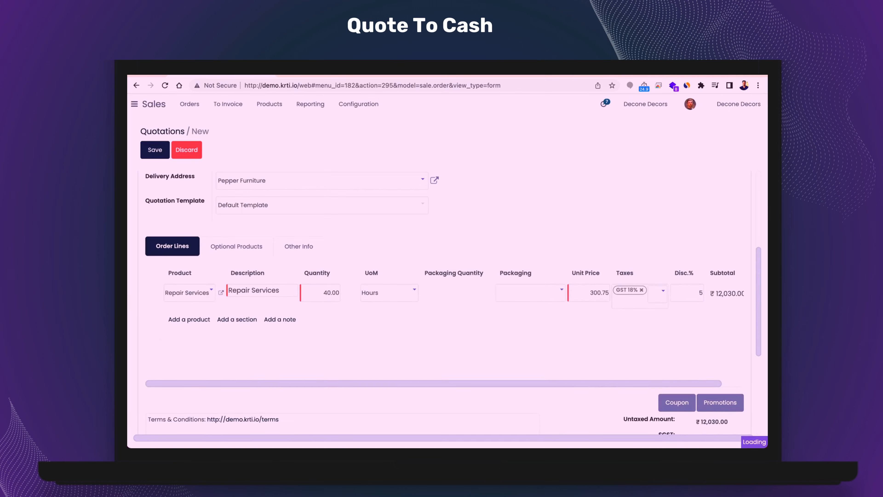
{"action": "key", "text": "Return"}
- Review the quotation's totals, taxes and margin along with its customer, pricelist and payment terms
{"action": "scroll", "coordinate": [713, 402], "scroll_direction": "down", "scroll_amount": 3}
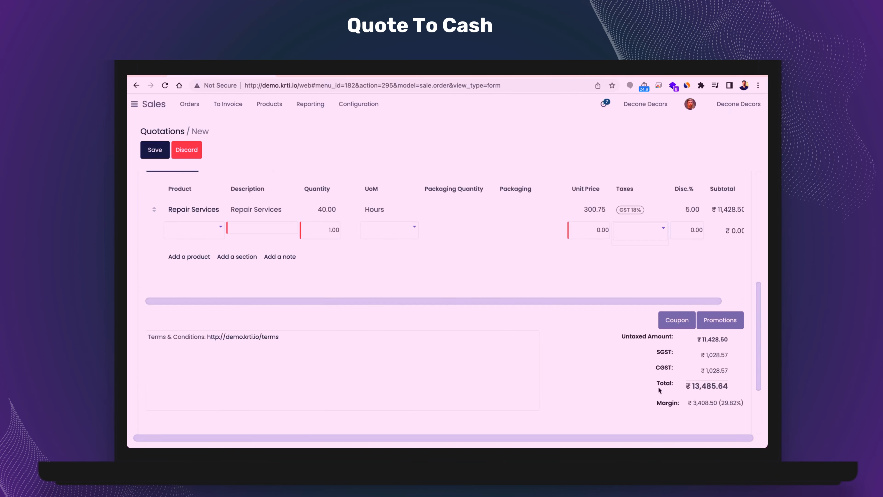
{"action": "scroll", "coordinate": [659, 327], "scroll_direction": "up", "scroll_amount": 5}
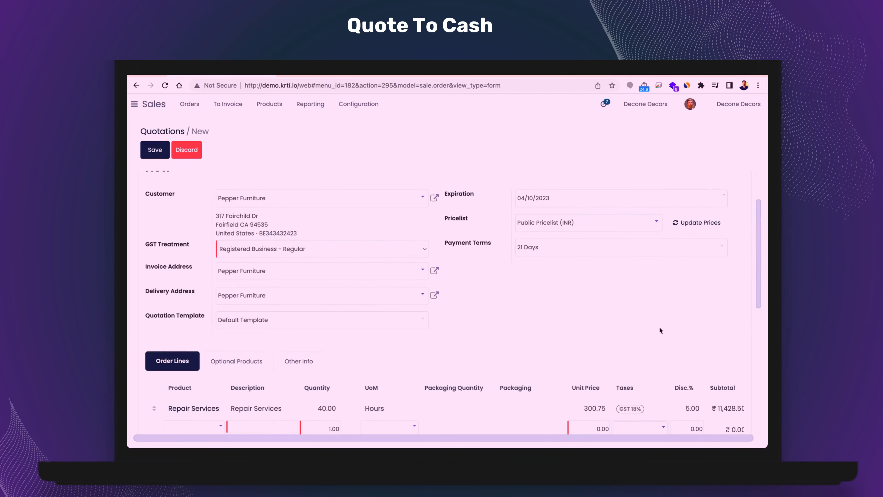
{"action": "scroll", "coordinate": [653, 323], "scroll_direction": "down", "scroll_amount": 5}
{"action": "scroll", "coordinate": [460, 210], "scroll_direction": "up", "scroll_amount": 7}
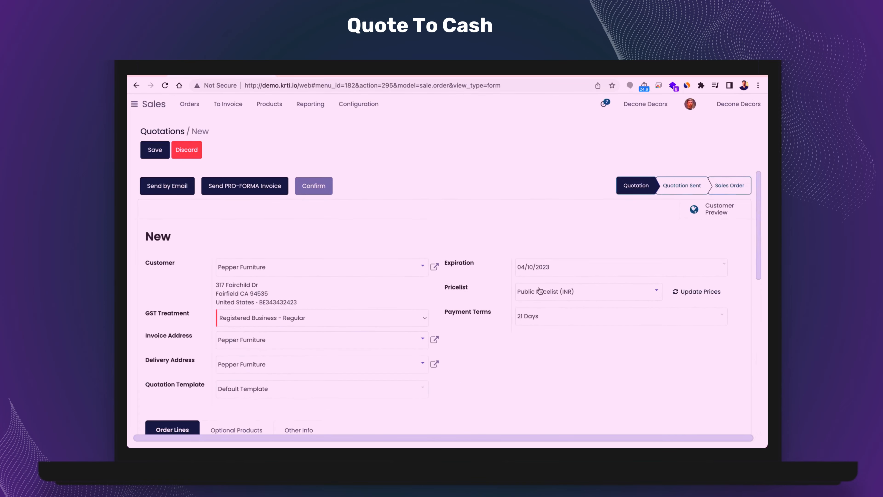
{"action": "scroll", "coordinate": [484, 335], "scroll_direction": "down", "scroll_amount": 5}
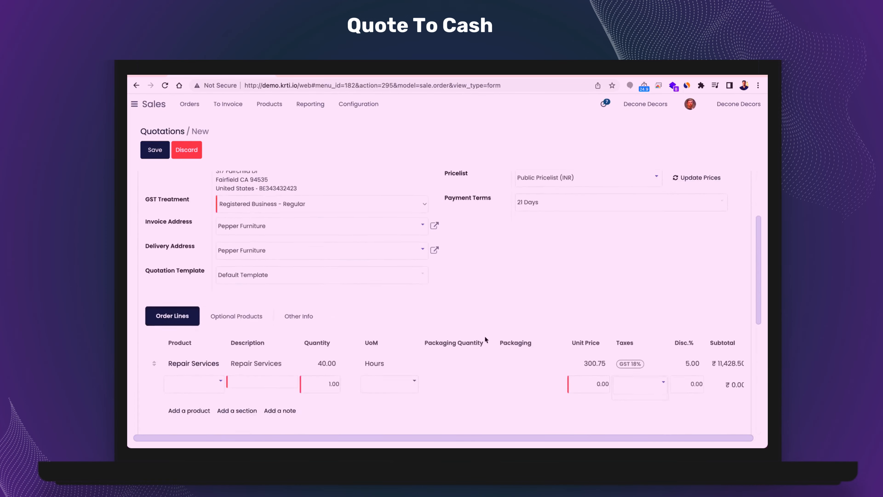
{"action": "scroll", "coordinate": [572, 358], "scroll_direction": "up", "scroll_amount": 3}
{"action": "scroll", "coordinate": [448, 259], "scroll_direction": "up", "scroll_amount": 3}
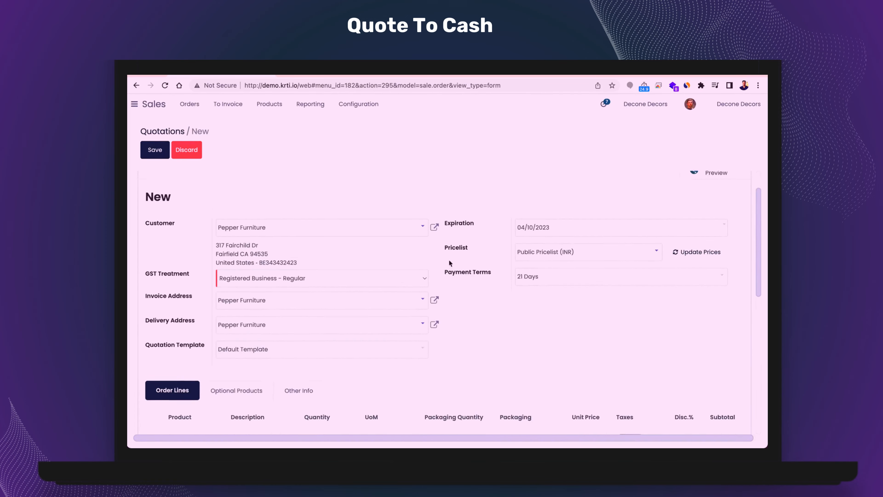
{"action": "scroll", "coordinate": [368, 304], "scroll_direction": "down", "scroll_amount": 5}
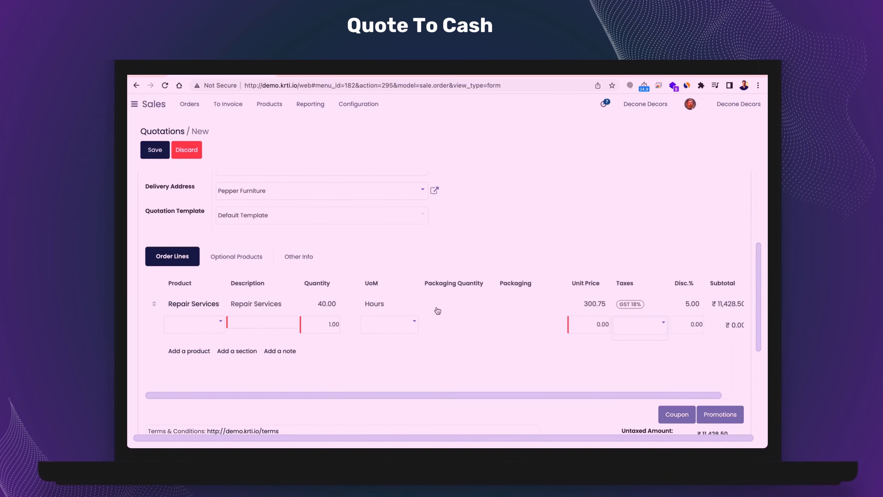
{"action": "scroll", "coordinate": [437, 310], "scroll_direction": "up", "scroll_amount": 5}
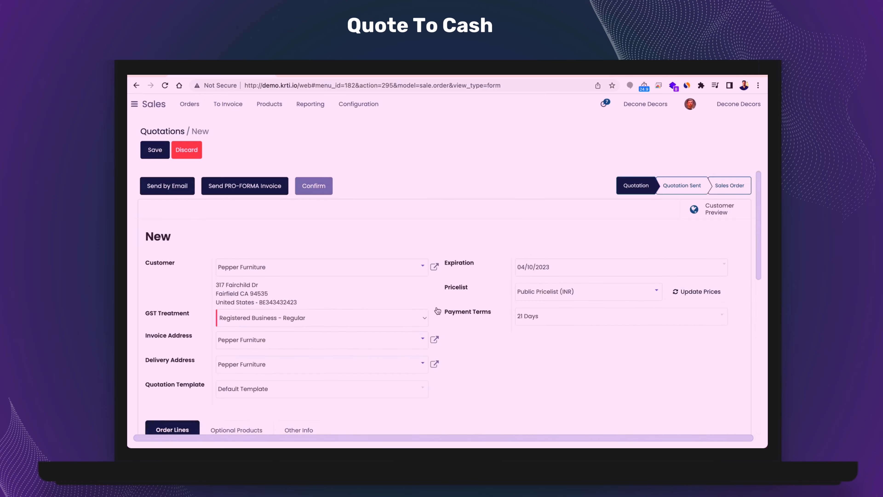
{"action": "scroll", "coordinate": [415, 264], "scroll_direction": "down", "scroll_amount": 5}
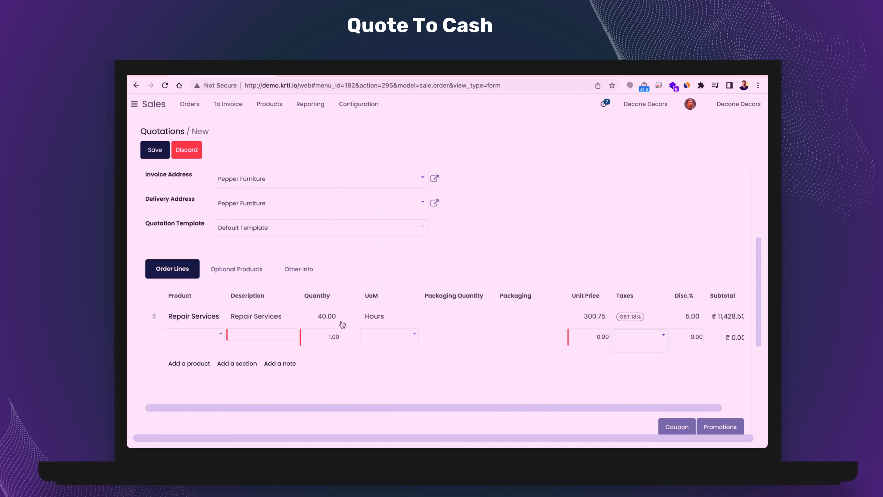
{"action": "scroll", "coordinate": [535, 273], "scroll_direction": "up", "scroll_amount": 5}
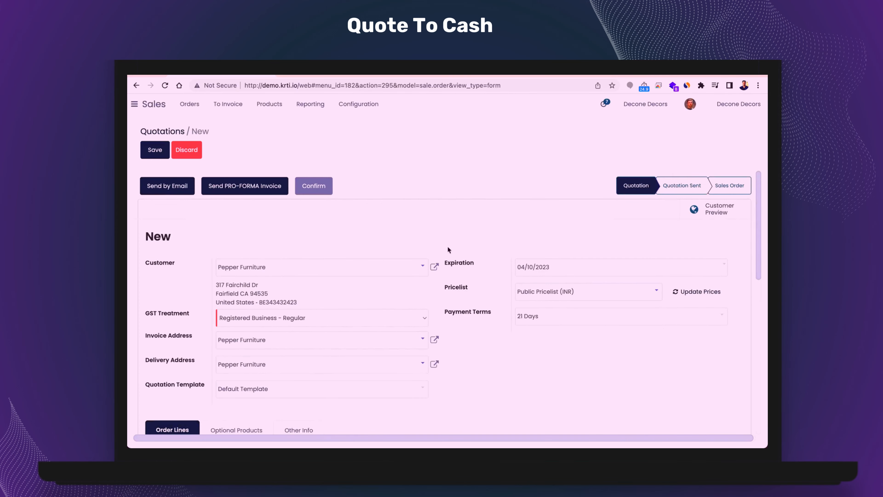
- Confirm the quotation as a sales order, check its totals, and unlock the order
{"action": "left_click", "coordinate": [315, 191]}
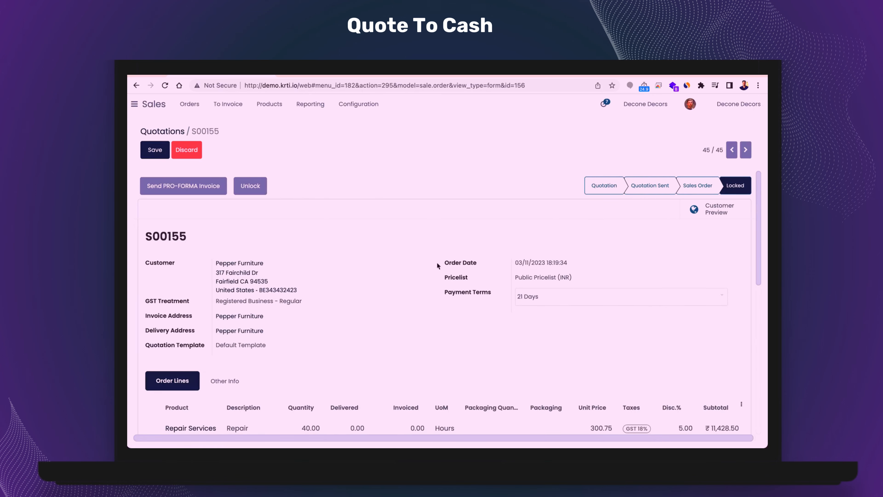
{"action": "scroll", "coordinate": [437, 261], "scroll_direction": "down", "scroll_amount": 6}
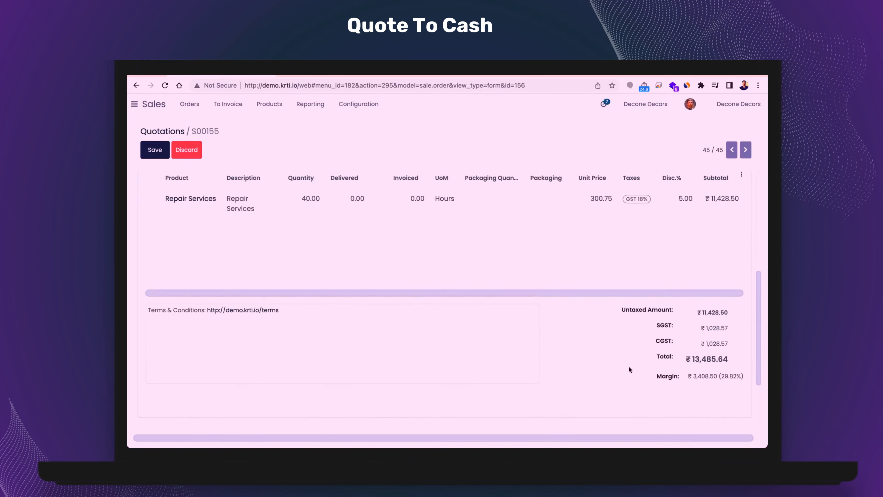
{"action": "scroll", "coordinate": [628, 366], "scroll_direction": "up", "scroll_amount": 6}
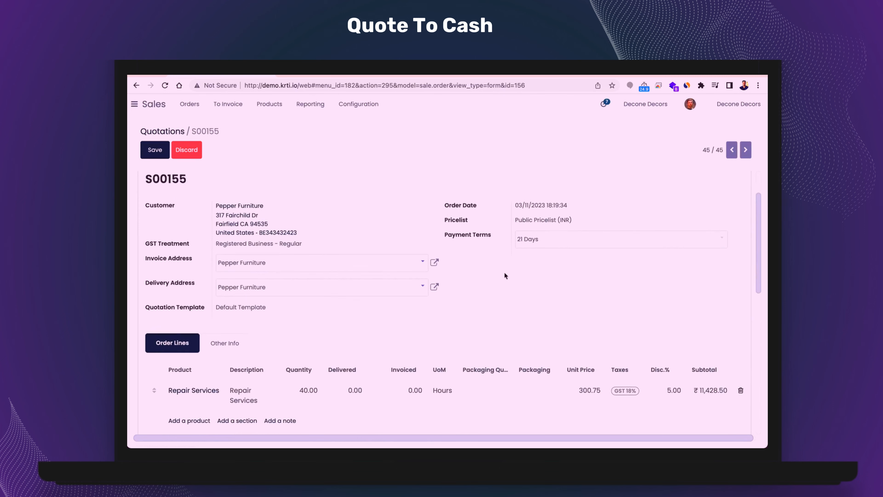
- Create a down payment invoice for 10% of the sales order and view it
{"action": "left_click", "coordinate": [175, 188]}
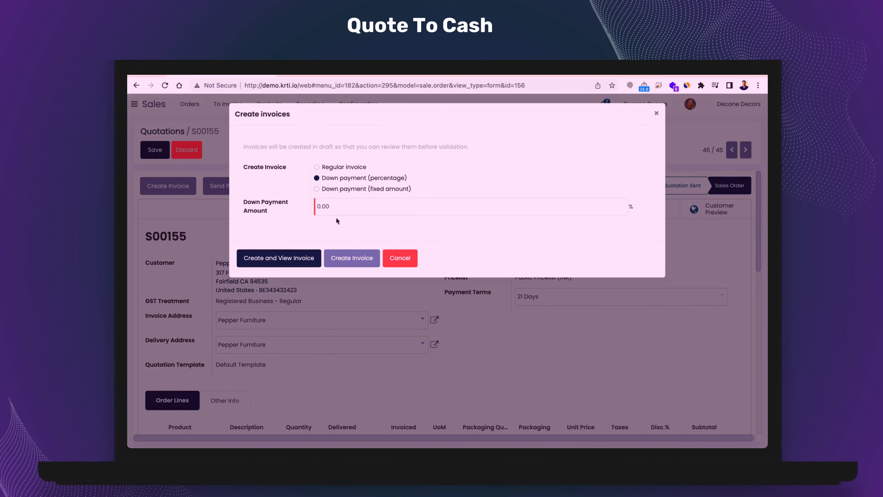
{"action": "left_click", "coordinate": [343, 207]}
{"action": "type", "text": "10"}
{"action": "left_click", "coordinate": [283, 265]}
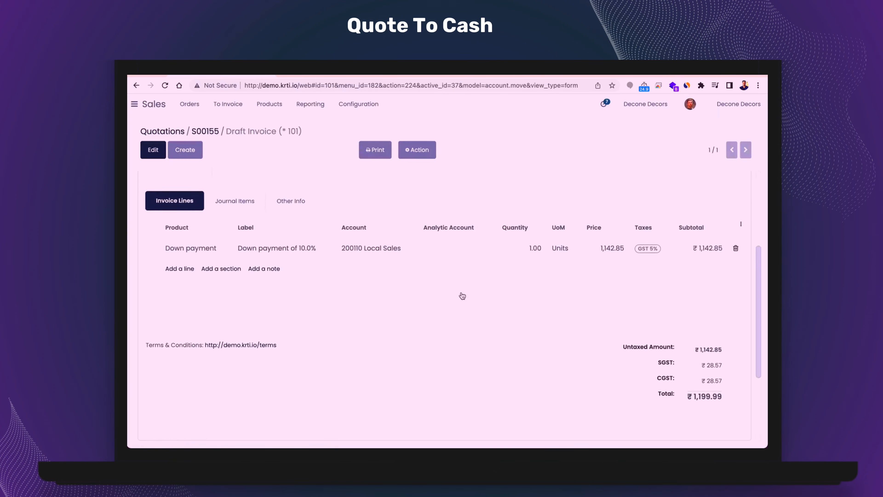
- Check the down payment invoice's line and totals, and confirm the invoice
{"action": "scroll", "coordinate": [462, 296], "scroll_direction": "down", "scroll_amount": 1}
{"action": "scroll", "coordinate": [688, 267], "scroll_direction": "up", "scroll_amount": 1}
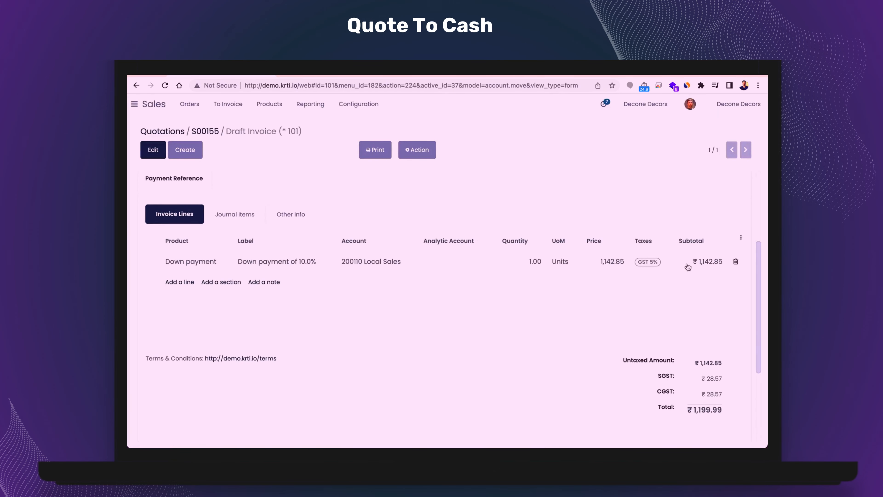
{"action": "scroll", "coordinate": [687, 266], "scroll_direction": "up", "scroll_amount": 4}
{"action": "left_click", "coordinate": [169, 192]}
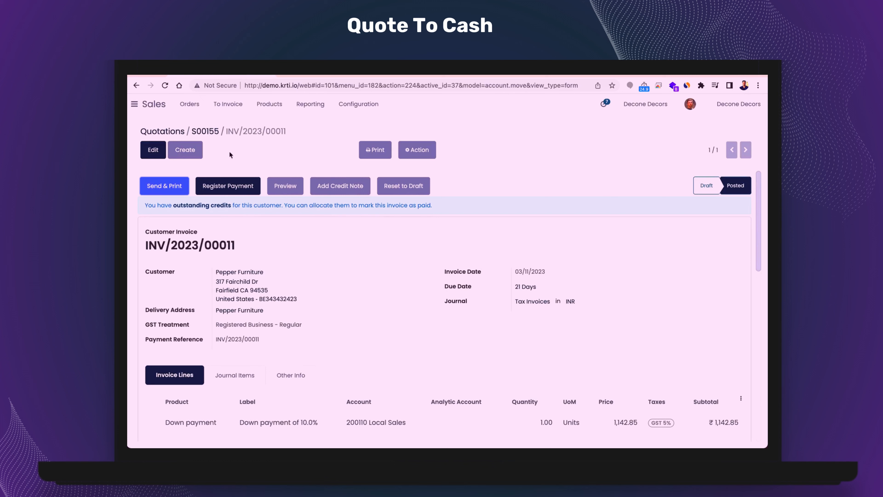
- Return to the sales order, set the delivered quantity of Repair Services to 20, and save
{"action": "left_click", "coordinate": [206, 132]}
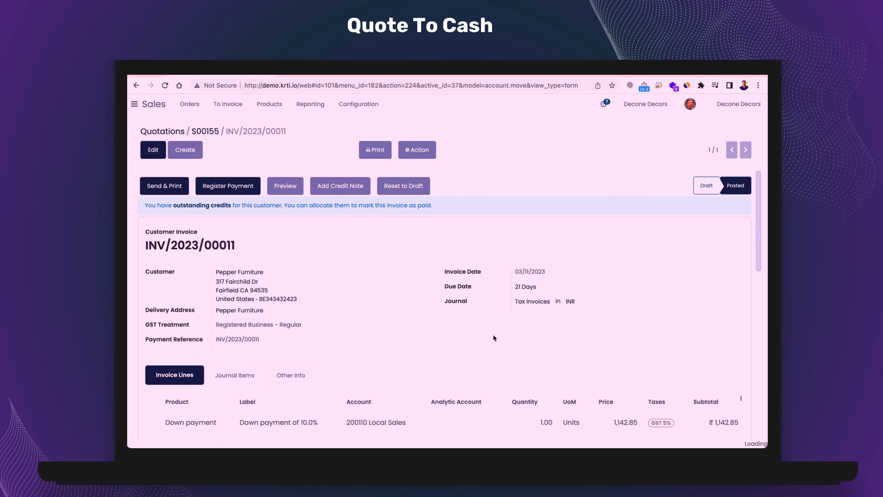
{"action": "scroll", "coordinate": [493, 337], "scroll_direction": "down", "scroll_amount": 1}
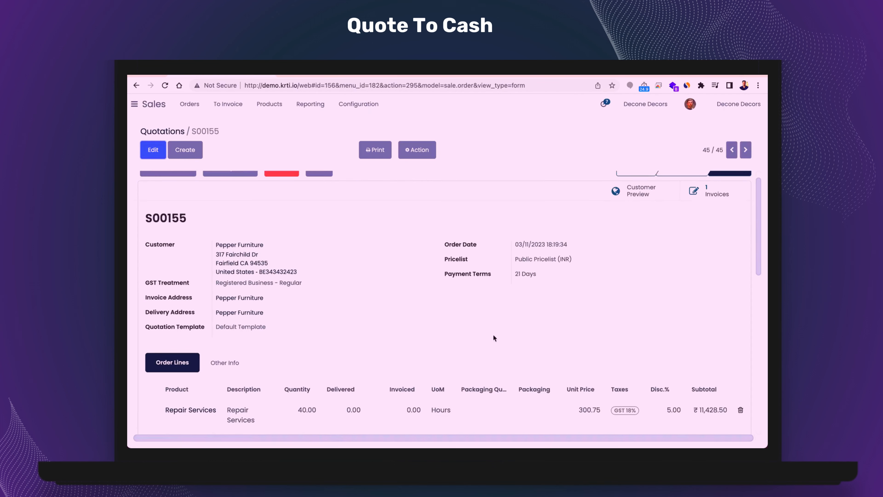
{"action": "left_click", "coordinate": [347, 410]}
{"action": "scroll", "coordinate": [353, 389], "scroll_direction": "down", "scroll_amount": 2}
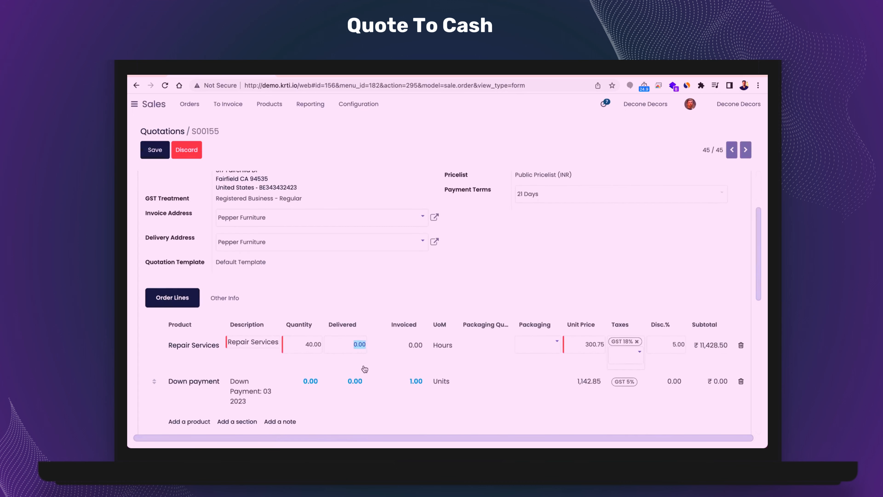
{"action": "type", "text": "40"}
{"action": "key", "text": "Return"}
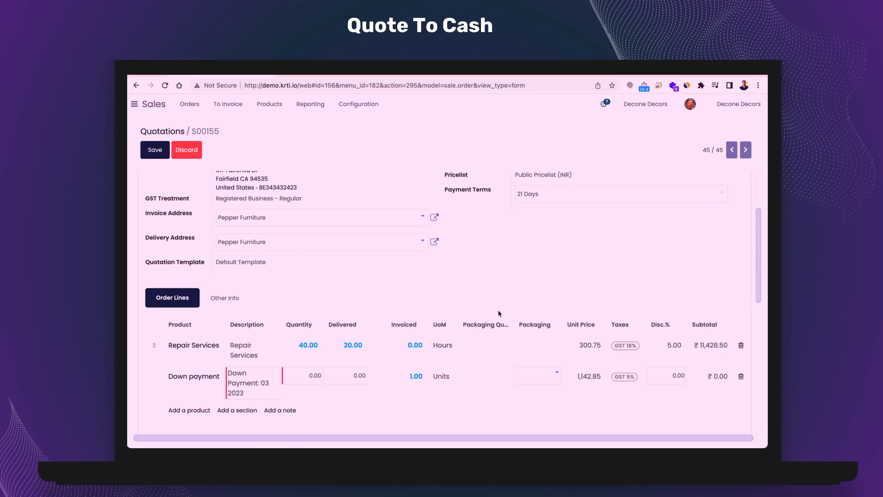
{"action": "scroll", "coordinate": [499, 310], "scroll_direction": "up", "scroll_amount": 3}
{"action": "left_click", "coordinate": [155, 150]}
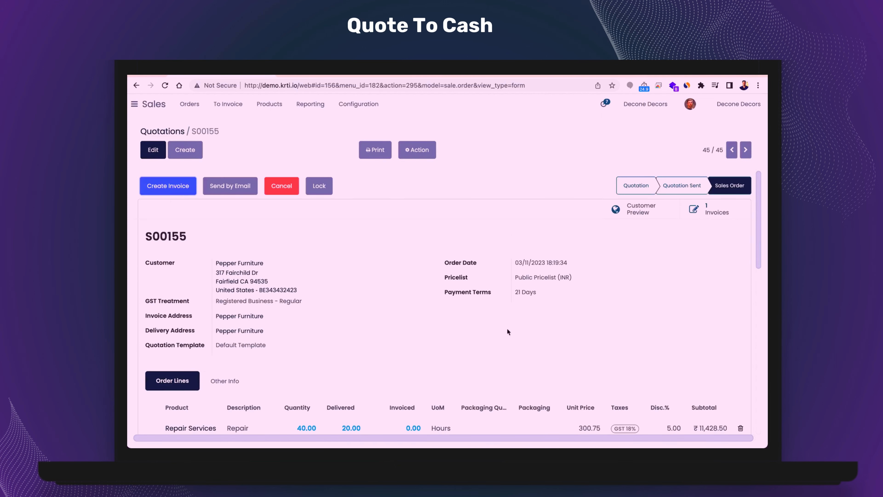
- Create a regular invoice from the sales order with down payments deducted, and open the new draft
{"action": "left_click", "coordinate": [173, 195]}
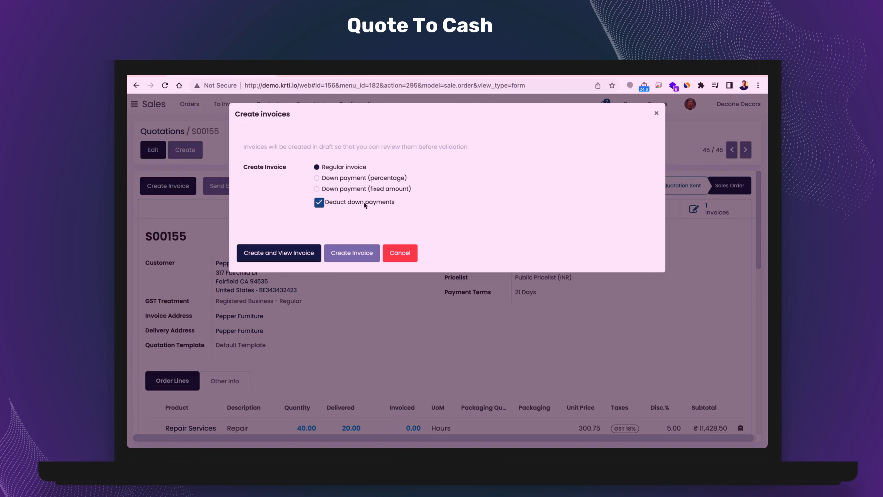
{"action": "left_click", "coordinate": [293, 254]}
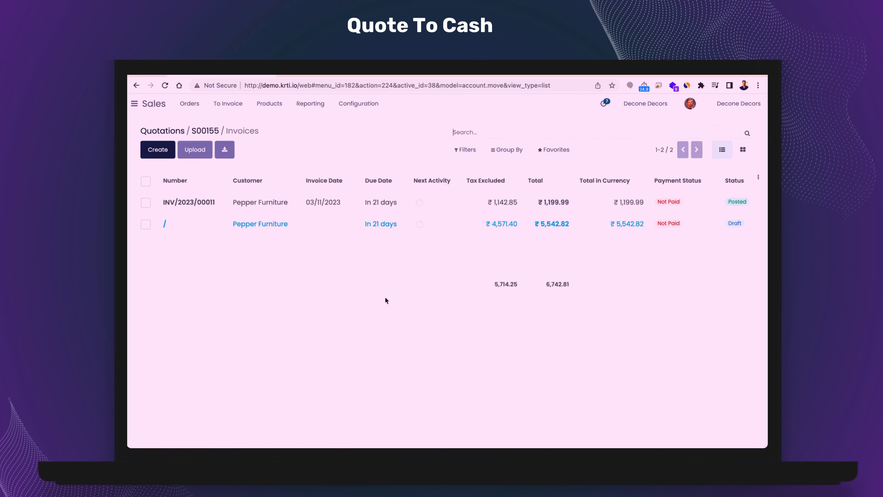
{"action": "left_click", "coordinate": [185, 227]}
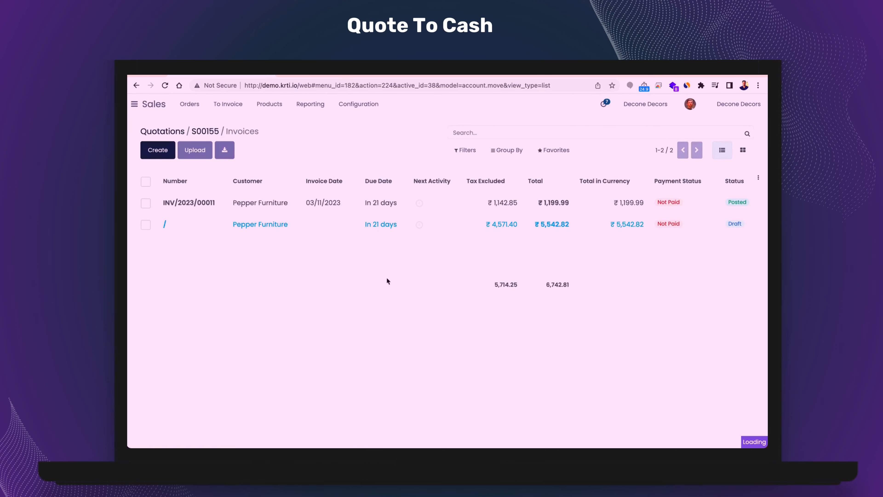
- Review and confirm the draft Repair Services invoice, and go back to the sales order
{"action": "scroll", "coordinate": [370, 299], "scroll_direction": "down", "scroll_amount": 1}
{"action": "scroll", "coordinate": [370, 298], "scroll_direction": "up", "scroll_amount": 1}
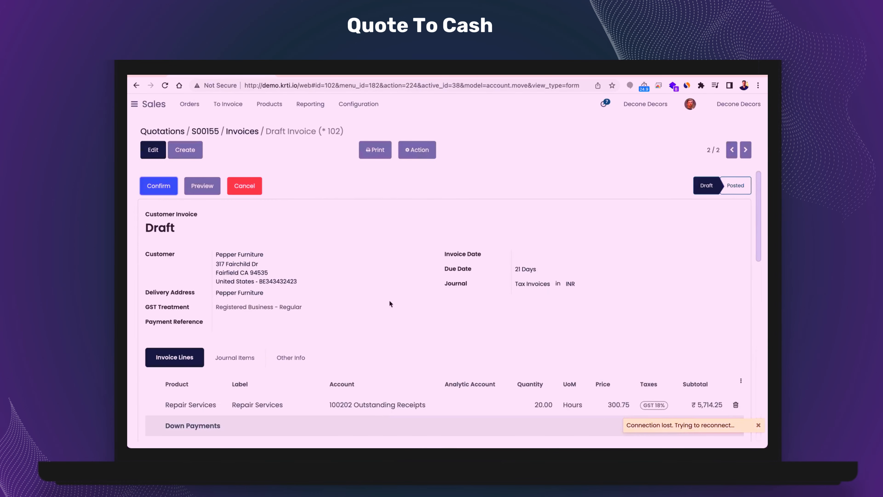
{"action": "scroll", "coordinate": [389, 302], "scroll_direction": "down", "scroll_amount": 1}
{"action": "left_click", "coordinate": [243, 134]}
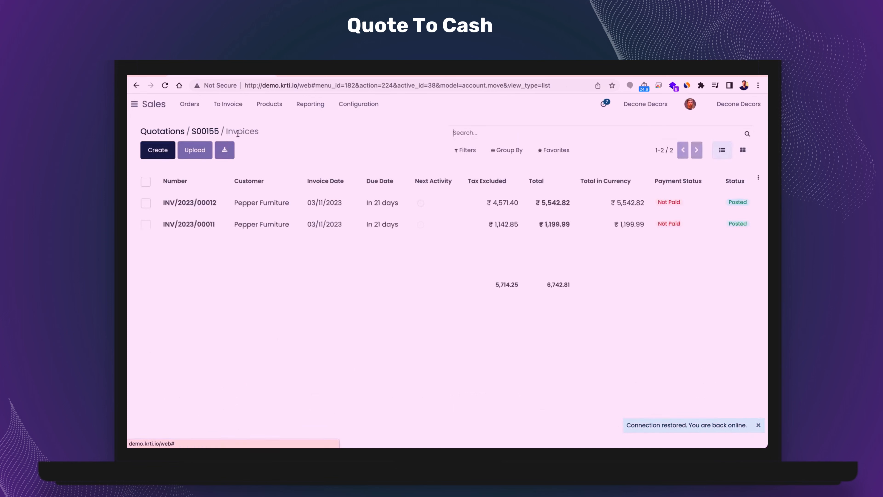
{"action": "left_click", "coordinate": [210, 135]}
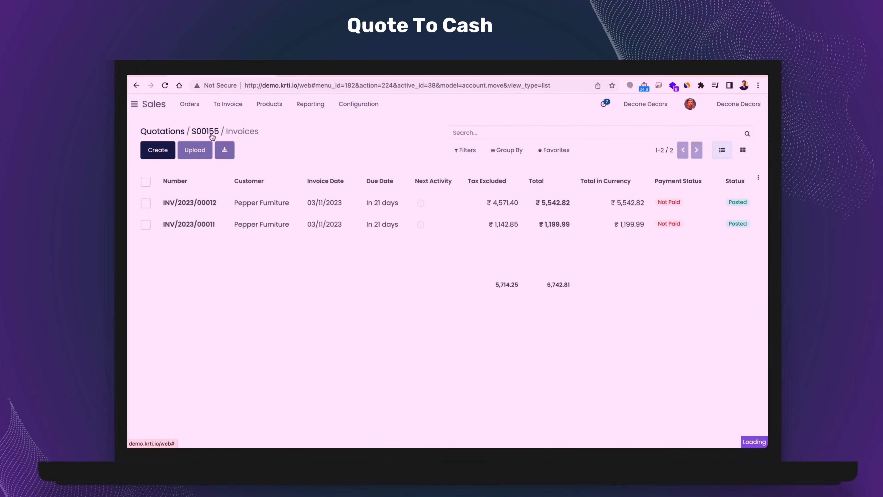
- Check the Repair Services order line and the product's invoicing policy, and return to the sales order
{"action": "scroll", "coordinate": [288, 356], "scroll_direction": "down", "scroll_amount": 3}
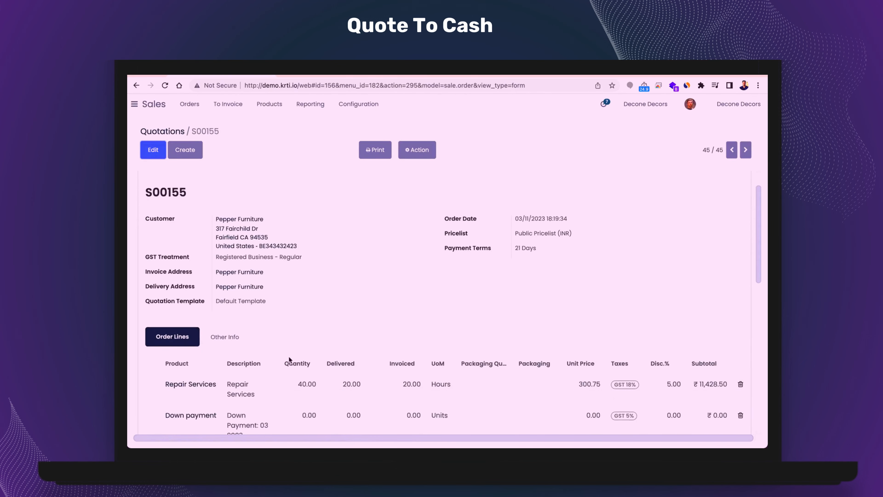
{"action": "left_click", "coordinate": [220, 376]}
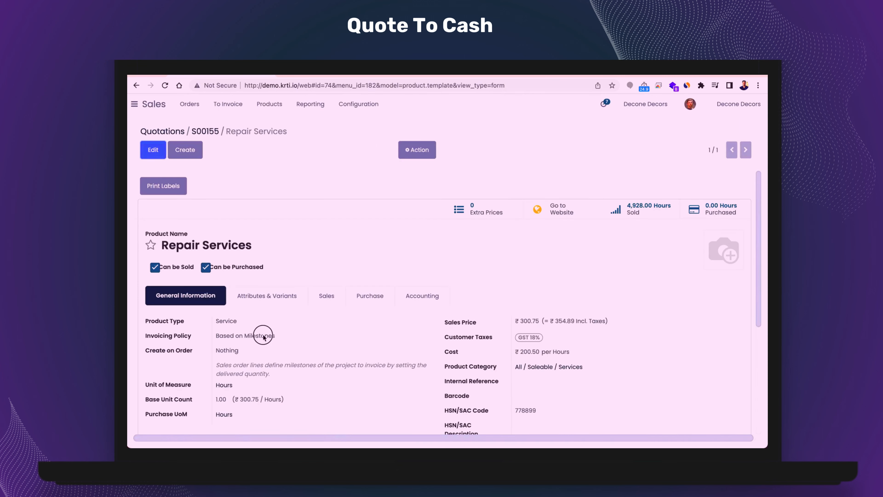
{"action": "left_click_drag", "start_coordinate": [263, 336], "coordinate": [216, 336]}
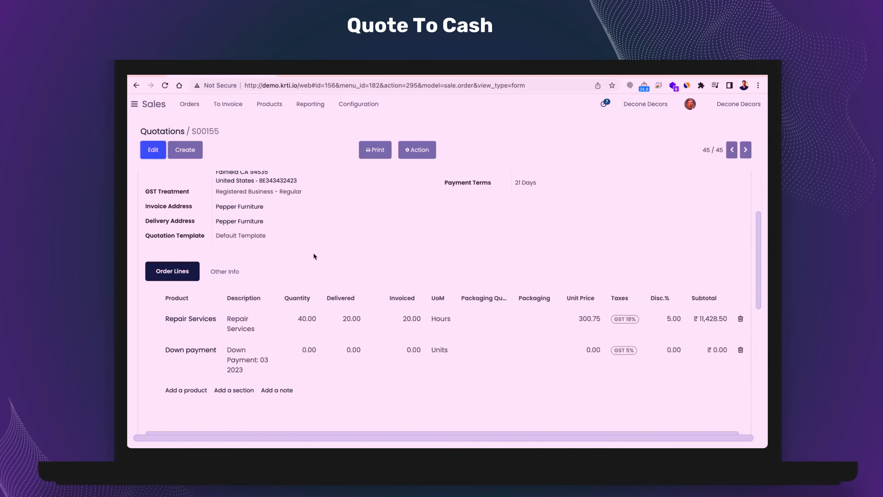
{"action": "scroll", "coordinate": [387, 375], "scroll_direction": "down", "scroll_amount": 2}
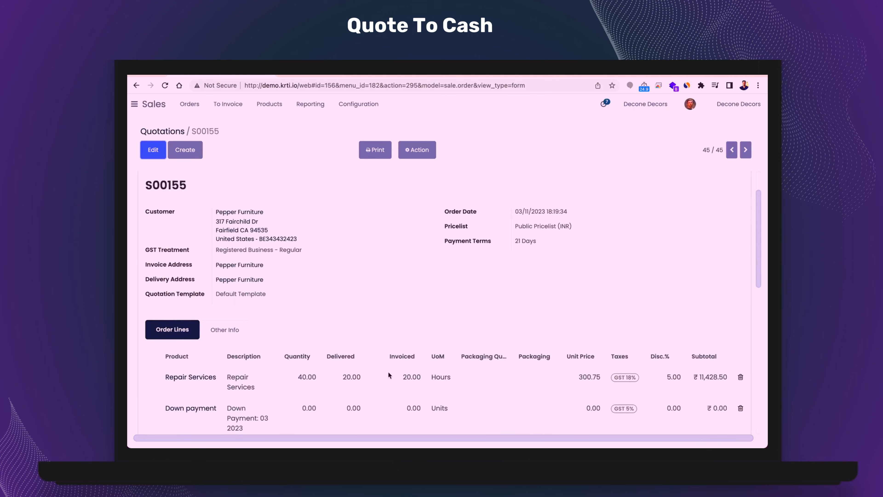
- Set the delivered quantity of Repair Services to 40, save the sales order, and check the updated line
{"action": "left_click", "coordinate": [153, 149]}
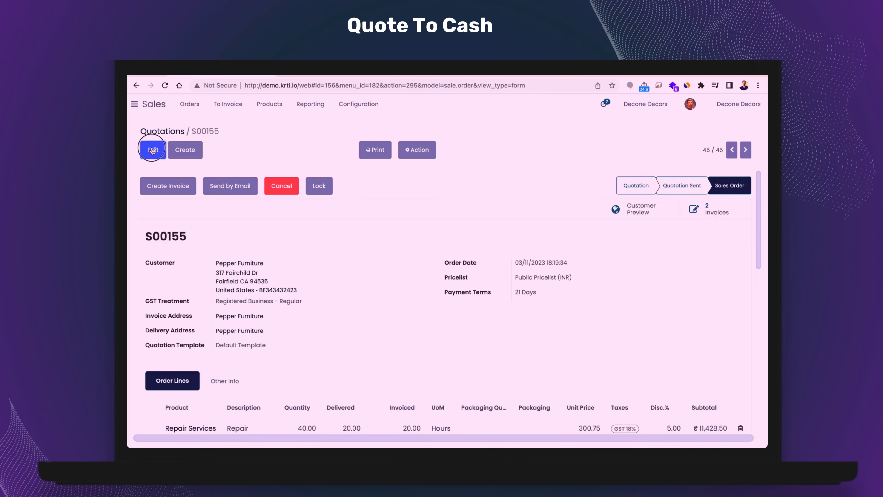
{"action": "scroll", "coordinate": [433, 304], "scroll_direction": "down", "scroll_amount": 3}
{"action": "left_click", "coordinate": [405, 326]}
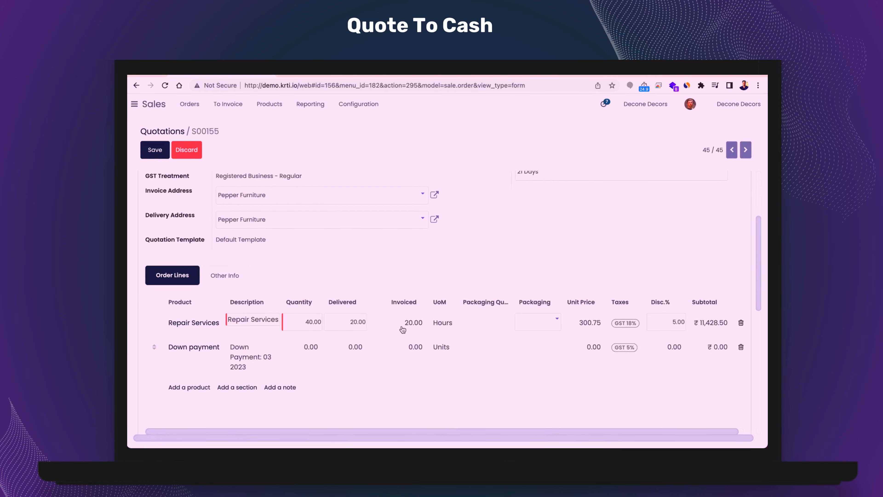
{"action": "left_click", "coordinate": [355, 324]}
{"action": "type", "text": "40"}
{"action": "key", "text": "Return"}
{"action": "scroll", "coordinate": [428, 242], "scroll_direction": "up", "scroll_amount": 4}
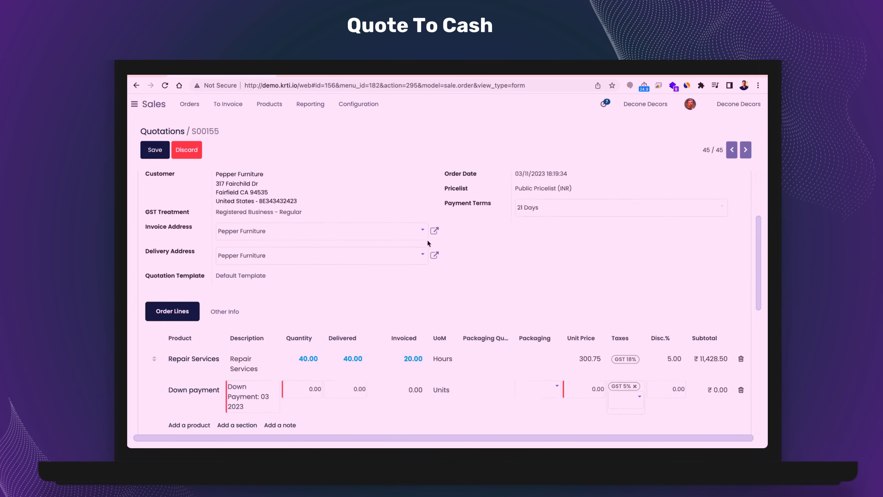
{"action": "left_click", "coordinate": [149, 156]}
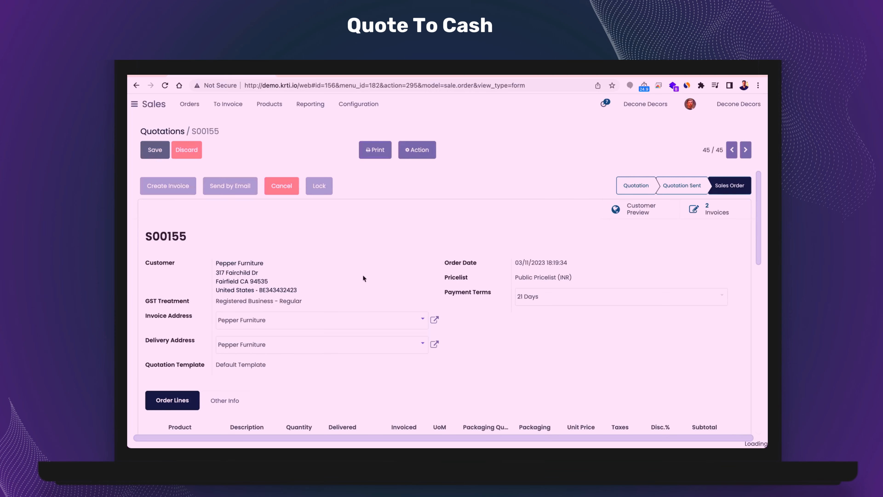
{"action": "scroll", "coordinate": [363, 279], "scroll_direction": "down", "scroll_amount": 4}
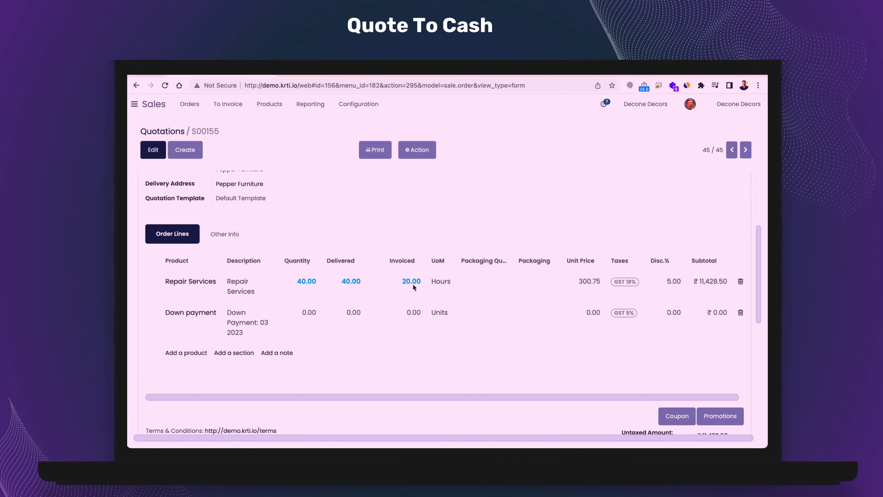
- Create a regular invoice for the remaining delivered hours with down payments deducted, and confirm its draft
{"action": "scroll", "coordinate": [323, 285], "scroll_direction": "up", "scroll_amount": 4}
{"action": "left_click", "coordinate": [170, 191]}
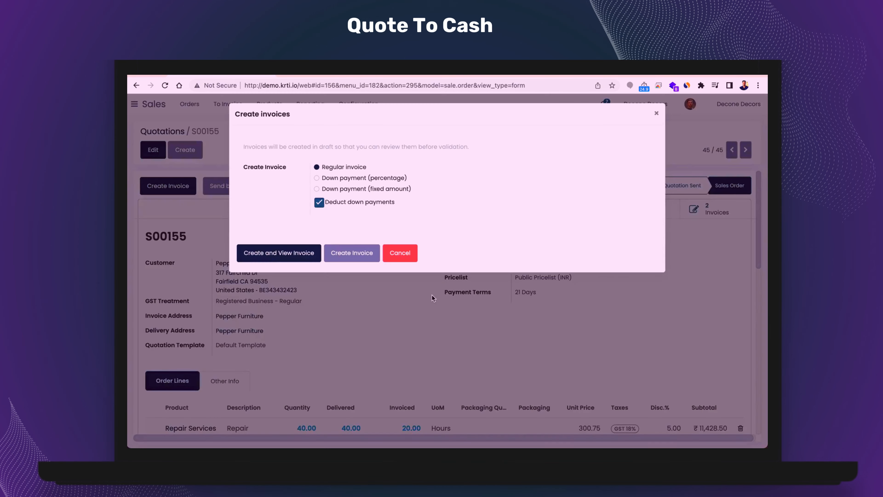
{"action": "left_click", "coordinate": [291, 253]}
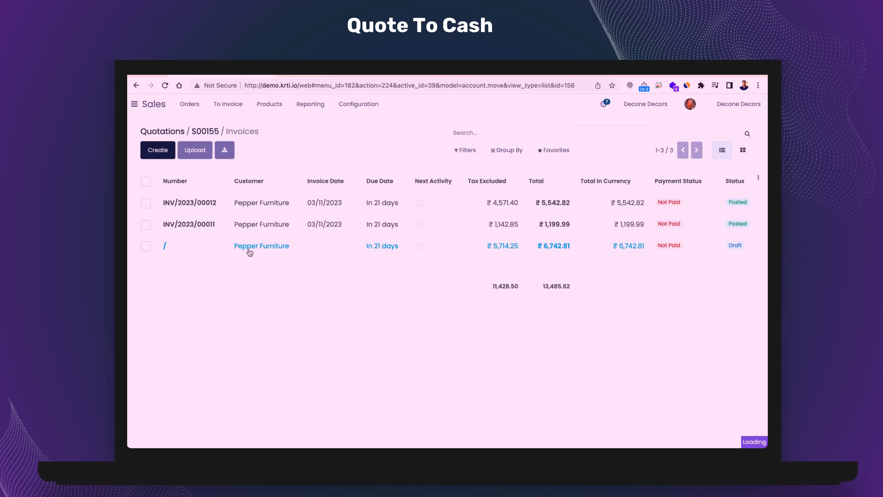
{"action": "left_click", "coordinate": [650, 246]}
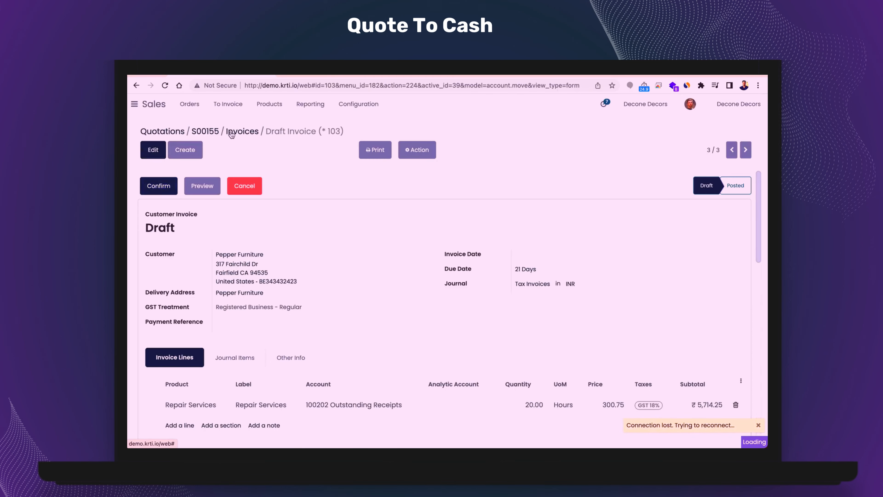
{"action": "left_click", "coordinate": [230, 131]}
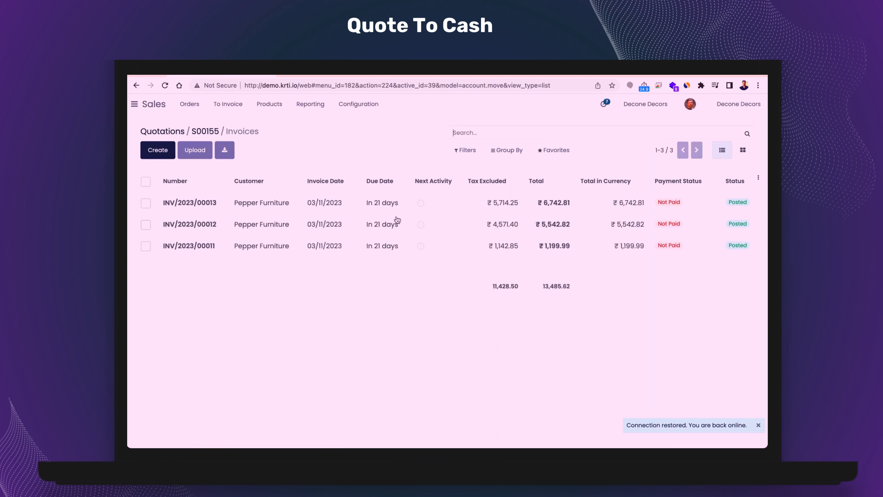
- Return to the quotations and start a new quotation for the customer Pepper Furniture
{"action": "left_click", "coordinate": [200, 109]}
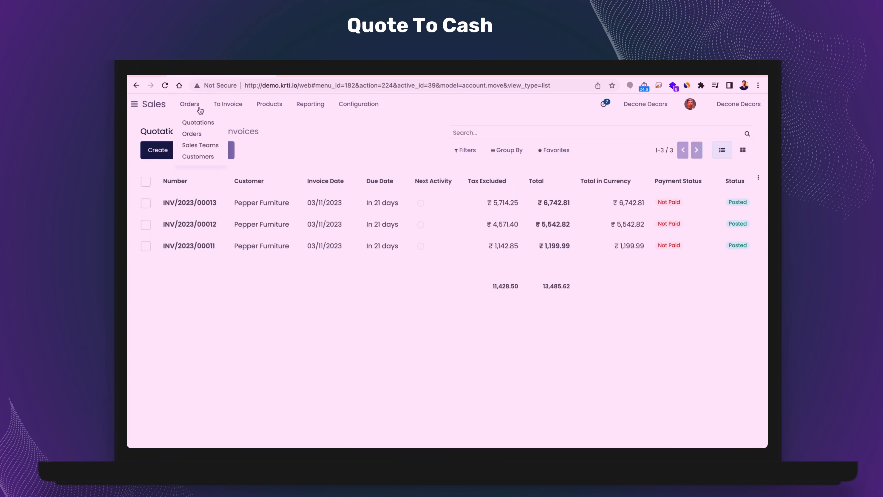
{"action": "left_click", "coordinate": [155, 135]}
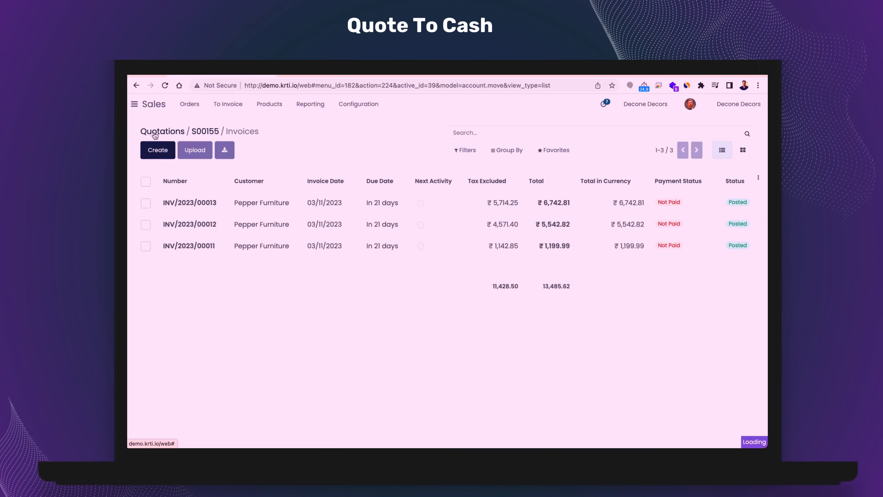
{"action": "left_click", "coordinate": [166, 157]}
{"action": "type", "text": "p"}
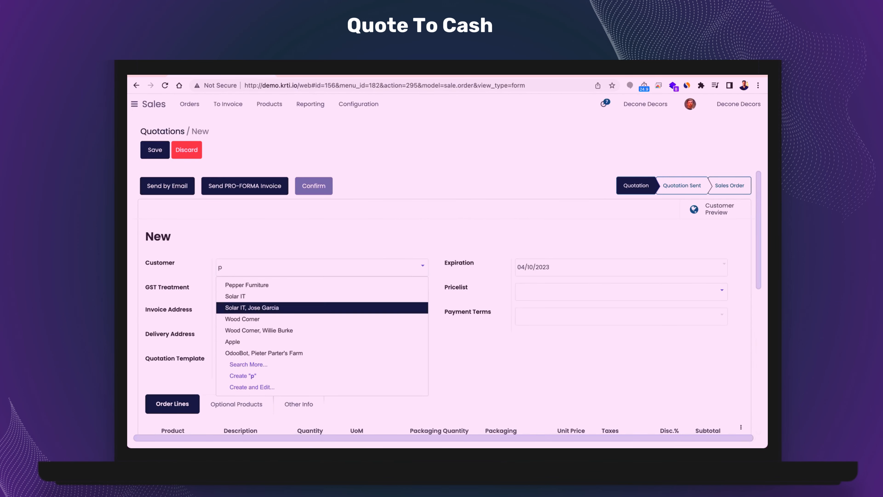
{"action": "type", "text": "e"}
{"action": "left_click", "coordinate": [352, 317]}
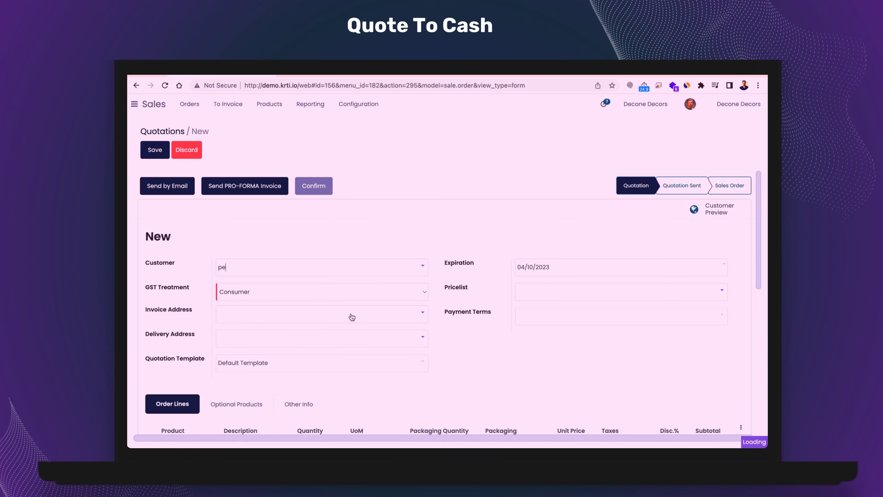
- Add the product Senior Architect (Invoice on Timesheets) to the order lines with a quantity of 50 hours
{"action": "scroll", "coordinate": [313, 348], "scroll_direction": "down", "scroll_amount": 1}
{"action": "left_click", "coordinate": [179, 373]}
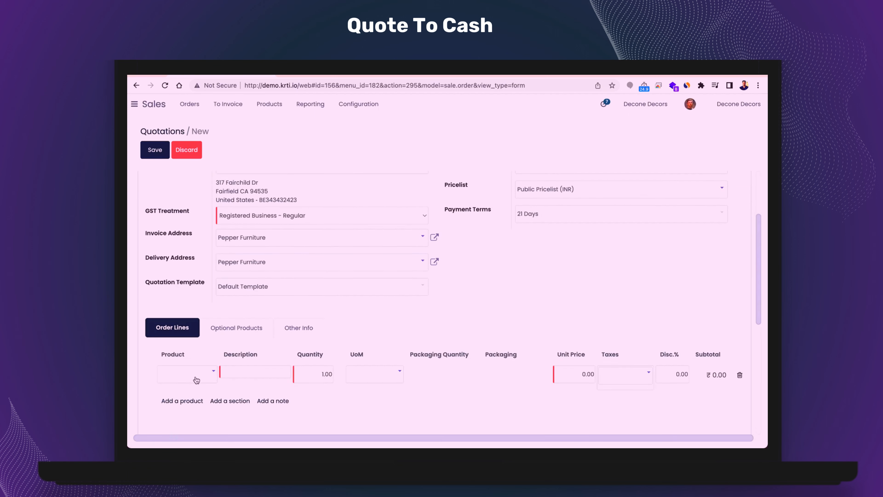
{"action": "type", "text": "sr"}
{"action": "type", "text": "en"}
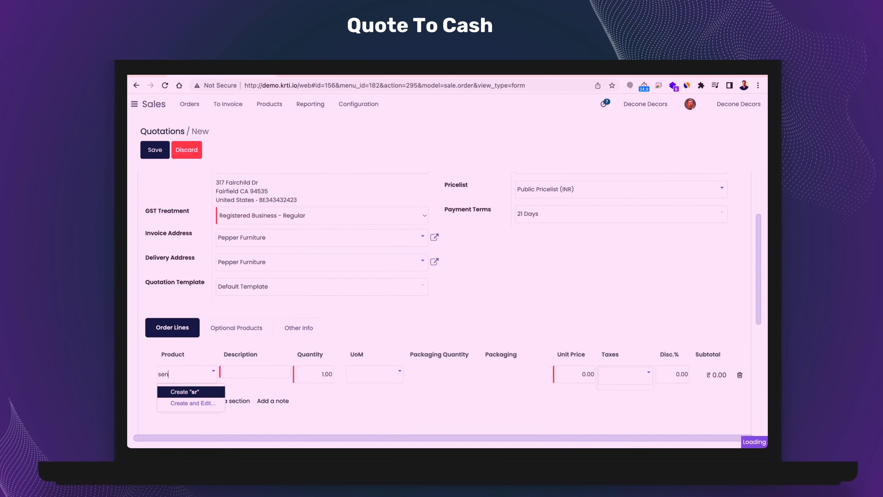
{"action": "left_click", "coordinate": [204, 395]}
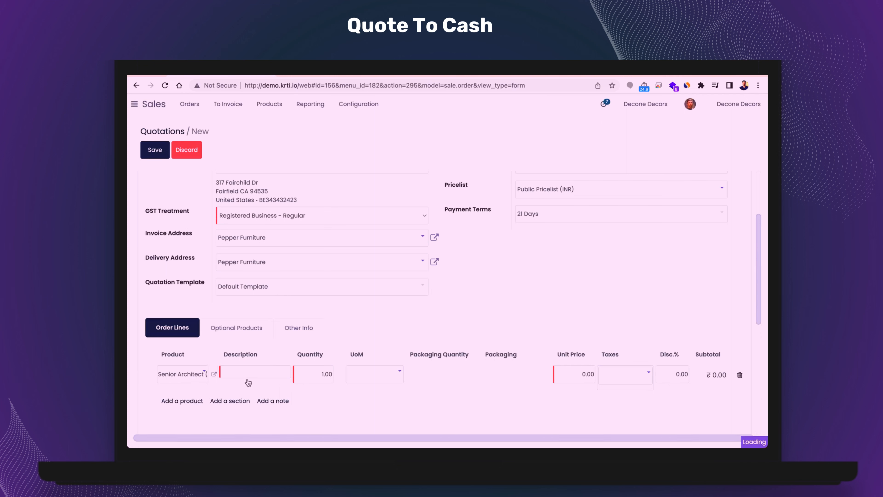
{"action": "left_click", "coordinate": [313, 374]}
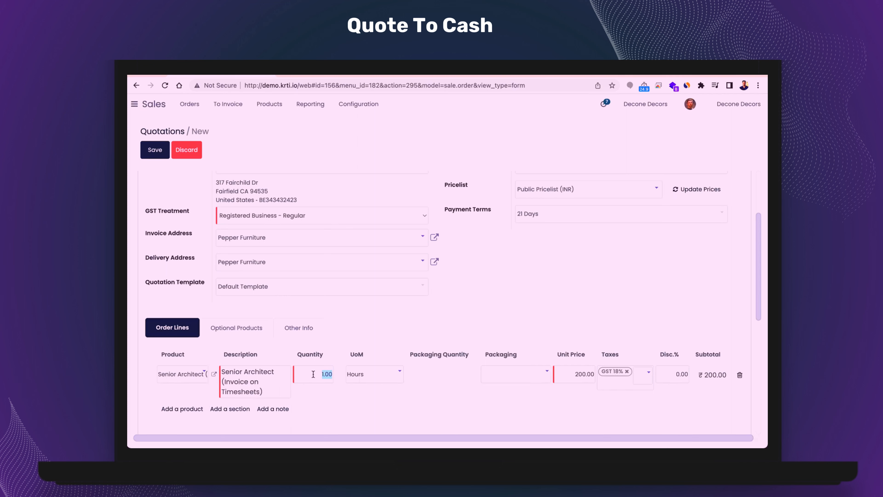
{"action": "type", "text": "50"}
{"action": "key", "text": "Return"}
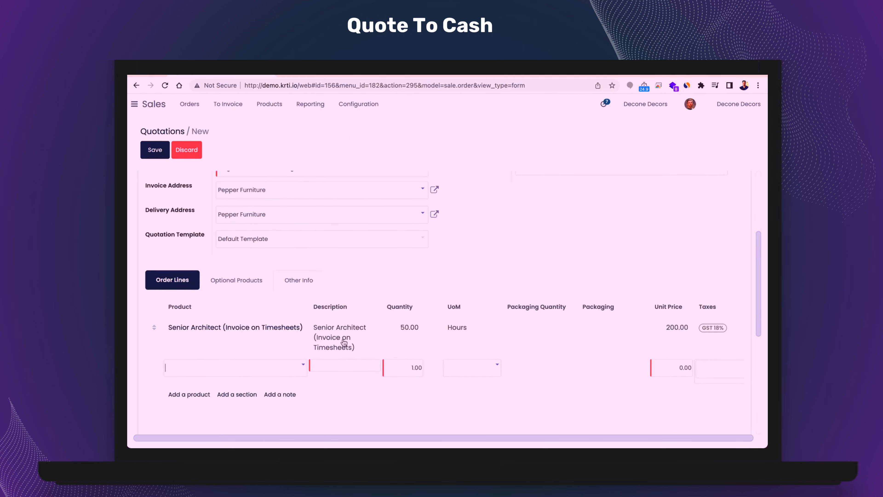
- Check the Senior Architect product's invoicing policy and what it creates on order, and return to the quotation
{"action": "scroll", "coordinate": [233, 344], "scroll_direction": "up", "scroll_amount": 3}
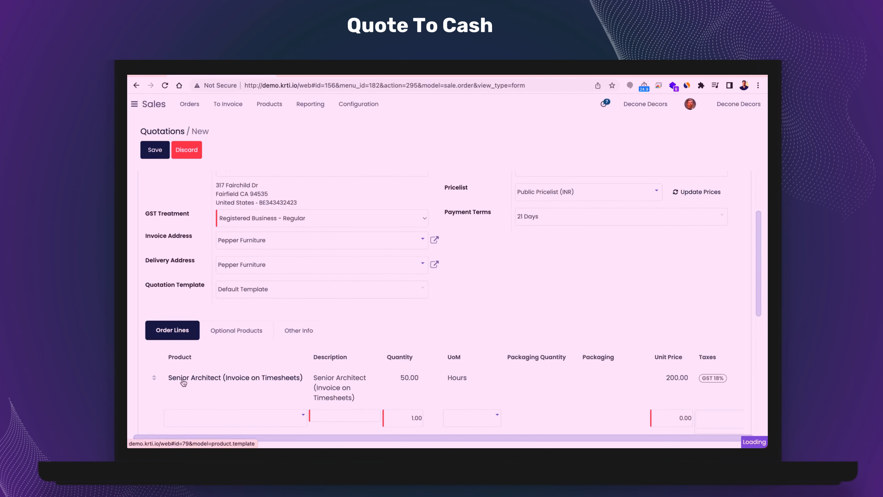
{"action": "left_click", "coordinate": [351, 336]}
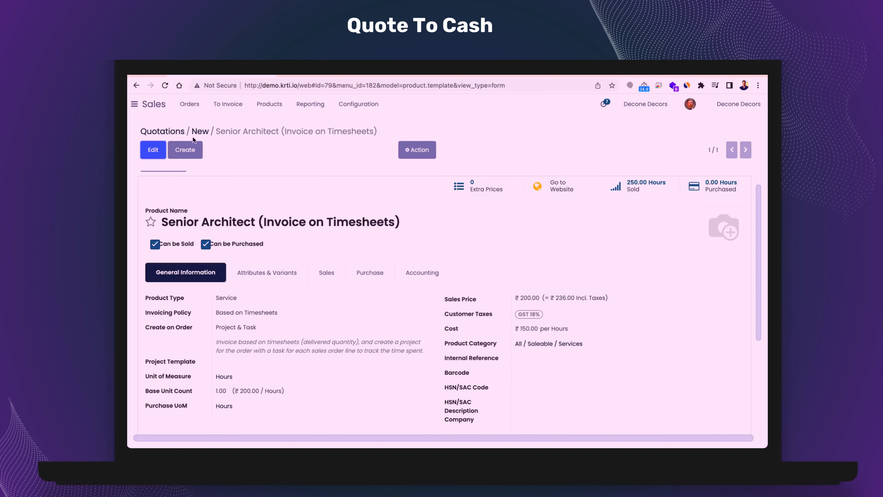
{"action": "left_click", "coordinate": [205, 133]}
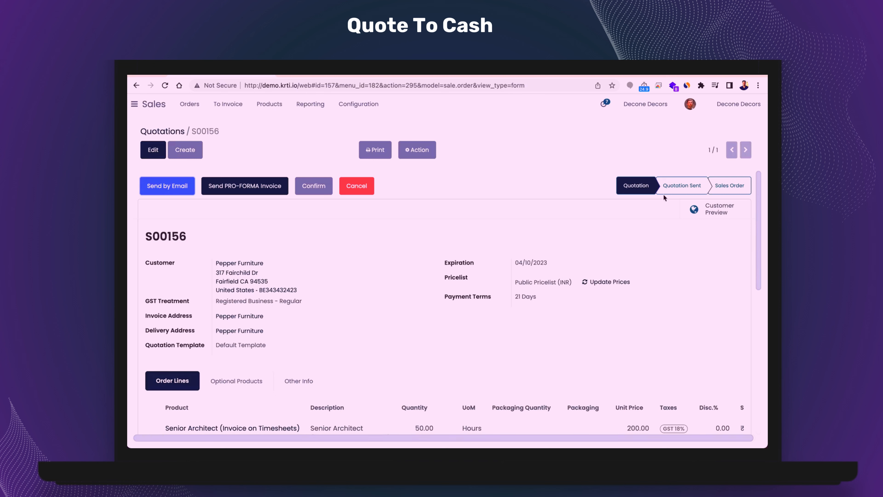
- Confirm the Senior Architect quotation and review the order's delivered and invoiced quantities
{"action": "left_click", "coordinate": [318, 188]}
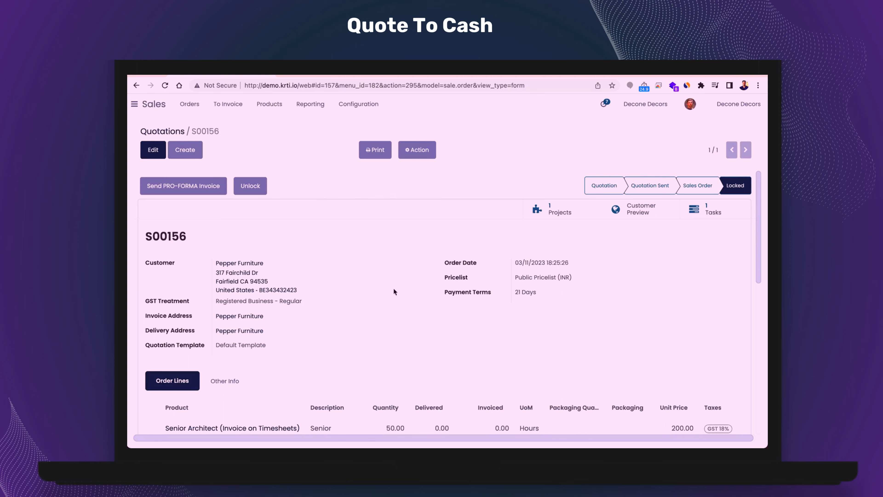
{"action": "scroll", "coordinate": [454, 320], "scroll_direction": "down", "scroll_amount": 1}
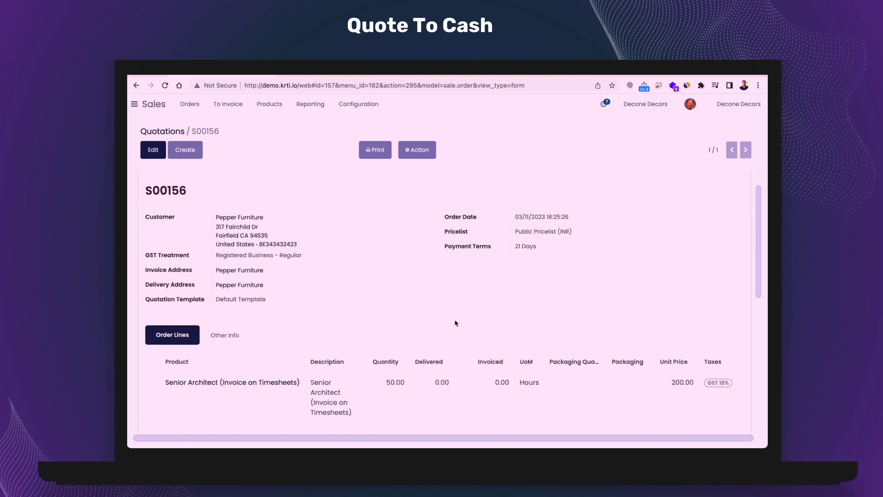
{"action": "scroll", "coordinate": [454, 319], "scroll_direction": "down", "scroll_amount": 4}
{"action": "scroll", "coordinate": [674, 368], "scroll_direction": "down", "scroll_amount": 1}
{"action": "scroll", "coordinate": [674, 368], "scroll_direction": "up", "scroll_amount": 7}
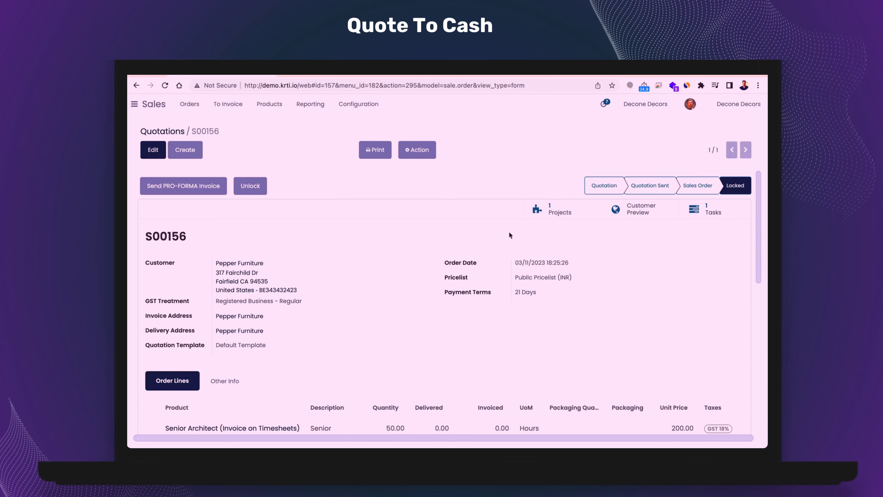
{"action": "scroll", "coordinate": [411, 288], "scroll_direction": "down", "scroll_amount": 3}
{"action": "scroll", "coordinate": [412, 288], "scroll_direction": "up", "scroll_amount": 3}
- Open the Senior Architect task in the sales order's project and assign it to yourself
{"action": "left_click", "coordinate": [554, 212]}
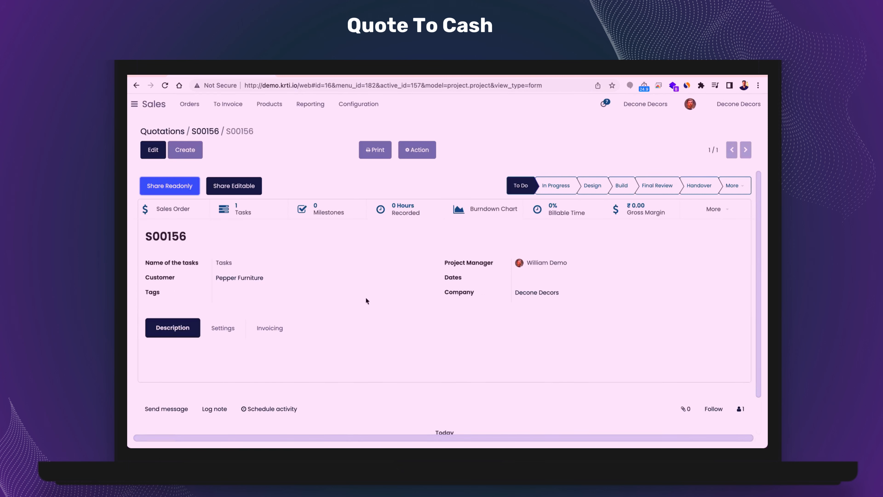
{"action": "left_click", "coordinate": [240, 210]}
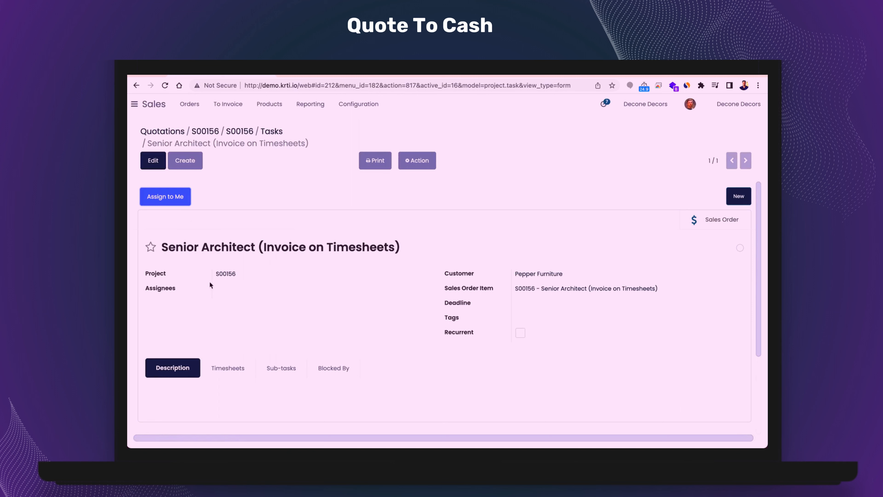
{"action": "left_click", "coordinate": [171, 199]}
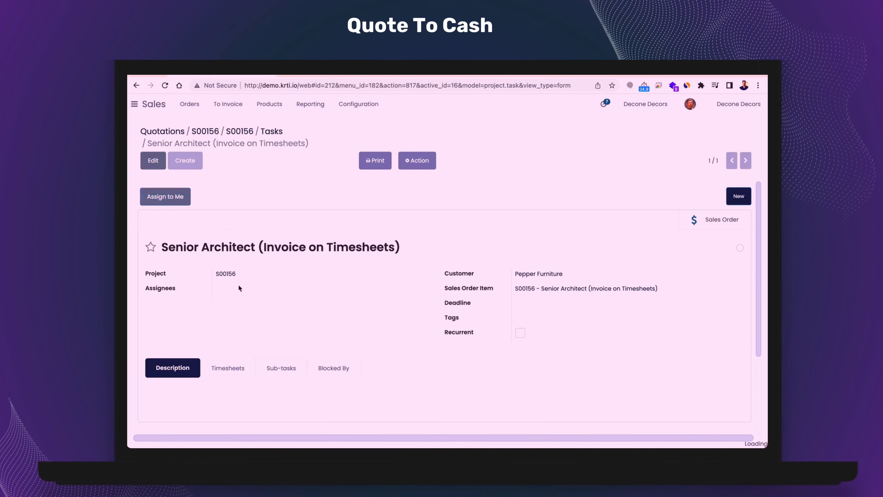
- Log a timesheet line on the Senior Architect task with the description House design and 20:00 hours spent, and save the task
{"action": "left_click", "coordinate": [228, 365]}
{"action": "scroll", "coordinate": [355, 334], "scroll_direction": "down", "scroll_amount": 3}
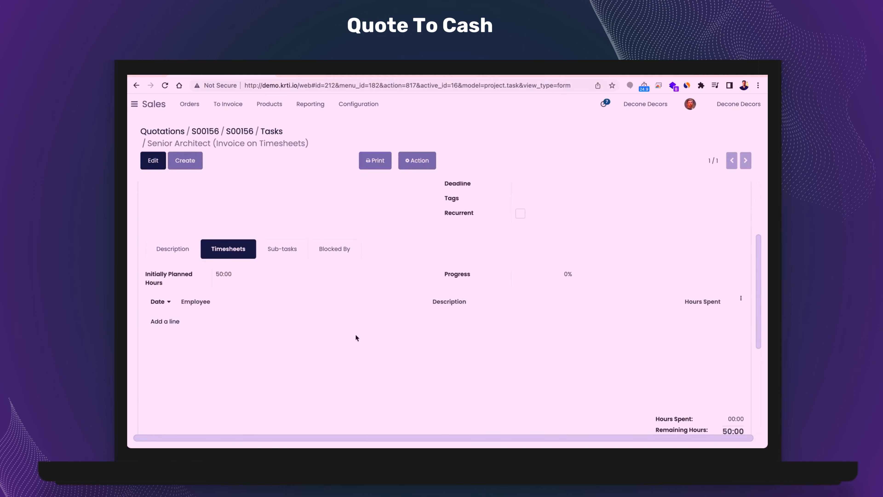
{"action": "left_click", "coordinate": [174, 321]}
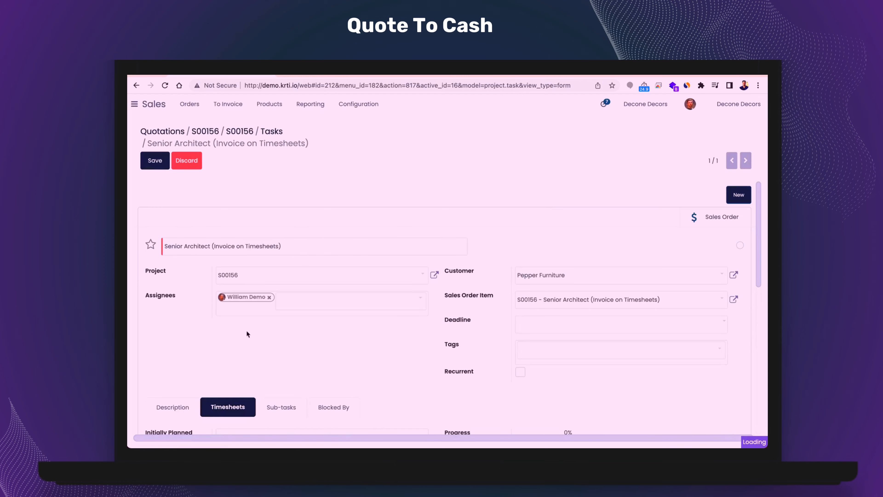
{"action": "scroll", "coordinate": [246, 330], "scroll_direction": "down", "scroll_amount": 5}
{"action": "scroll", "coordinate": [246, 330], "scroll_direction": "up", "scroll_amount": 3}
{"action": "left_click", "coordinate": [470, 269]}
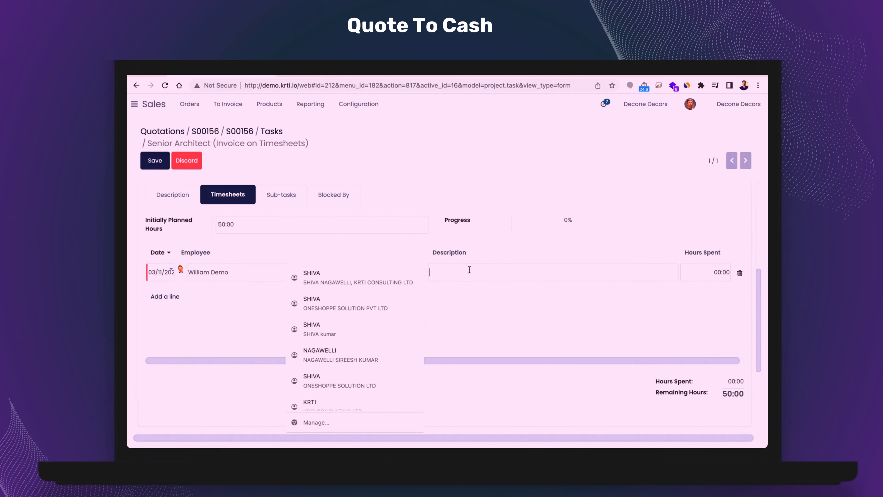
{"action": "type", "text": "Hous"}
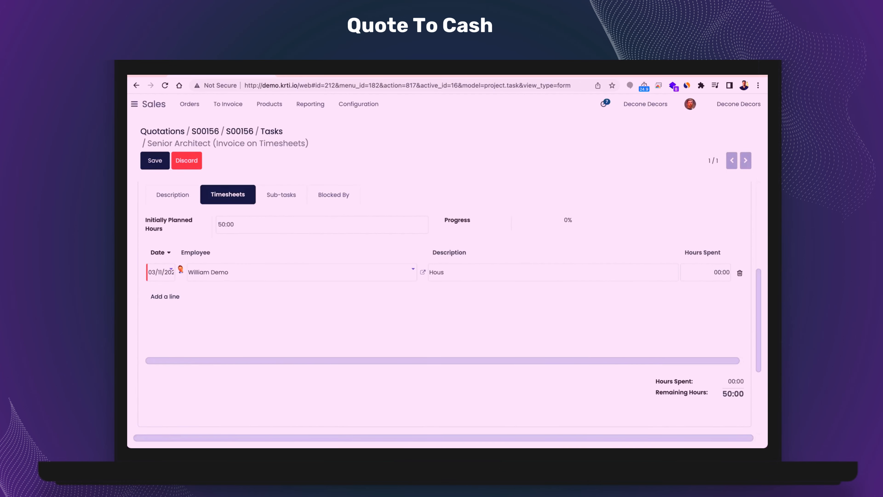
{"action": "type", "text": "e design"}
{"action": "key", "text": "Tab"}
{"action": "type", "text": "2"}
{"action": "key", "text": "Return"}
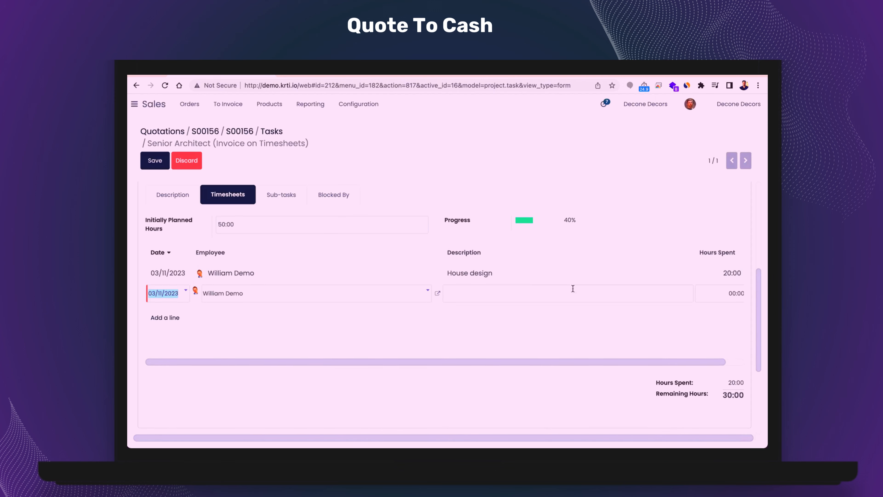
{"action": "scroll", "coordinate": [584, 291], "scroll_direction": "up", "scroll_amount": 4}
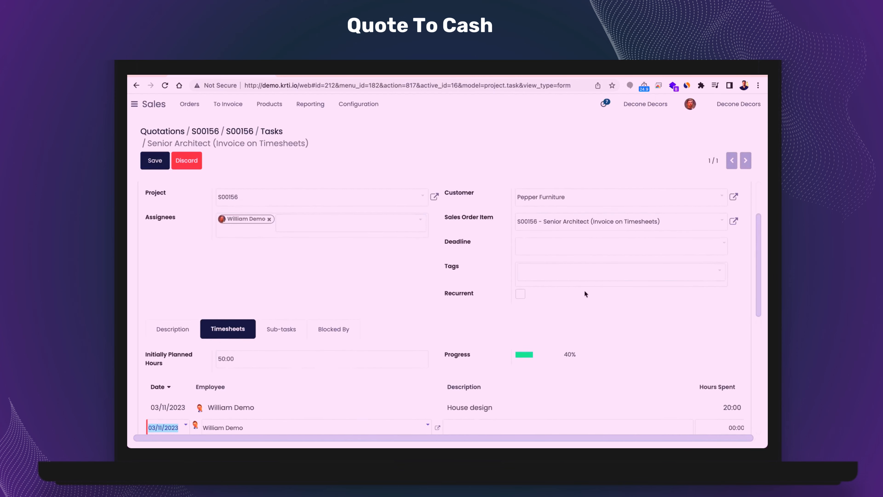
{"action": "scroll", "coordinate": [585, 357], "scroll_direction": "down", "scroll_amount": 2}
{"action": "scroll", "coordinate": [586, 357], "scroll_direction": "up", "scroll_amount": 4}
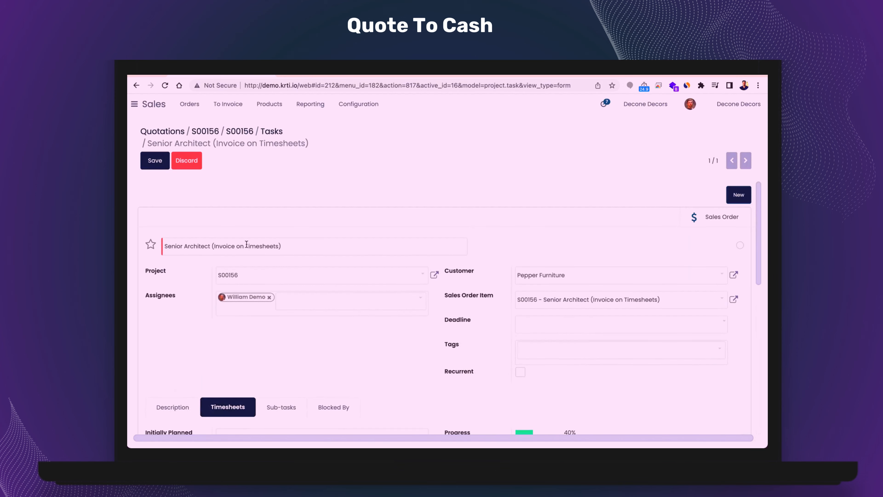
{"action": "left_click", "coordinate": [162, 167]}
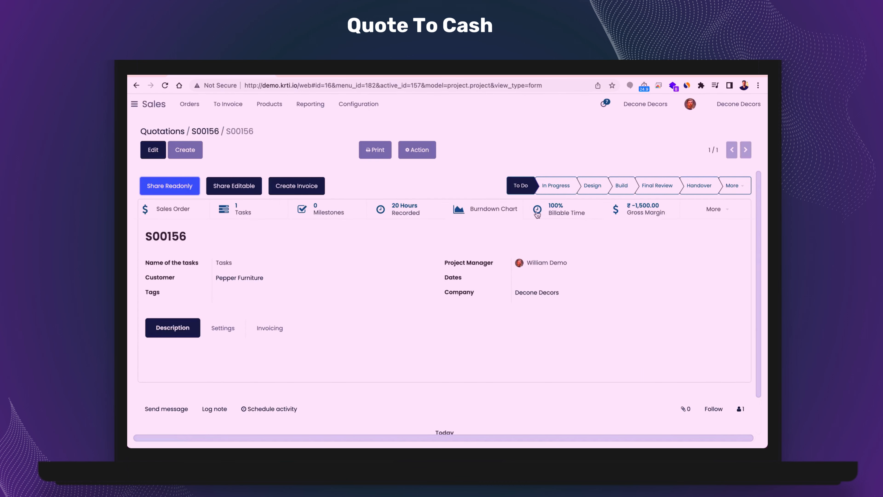
- Return to sales order S00156 and check the delivered quantity on the Senior Architect line
{"action": "left_click", "coordinate": [207, 132]}
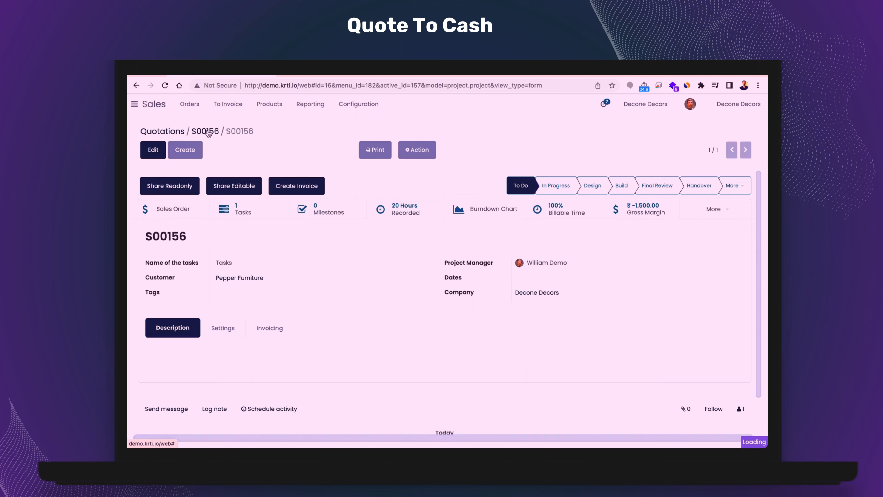
{"action": "scroll", "coordinate": [452, 364], "scroll_direction": "down", "scroll_amount": 2}
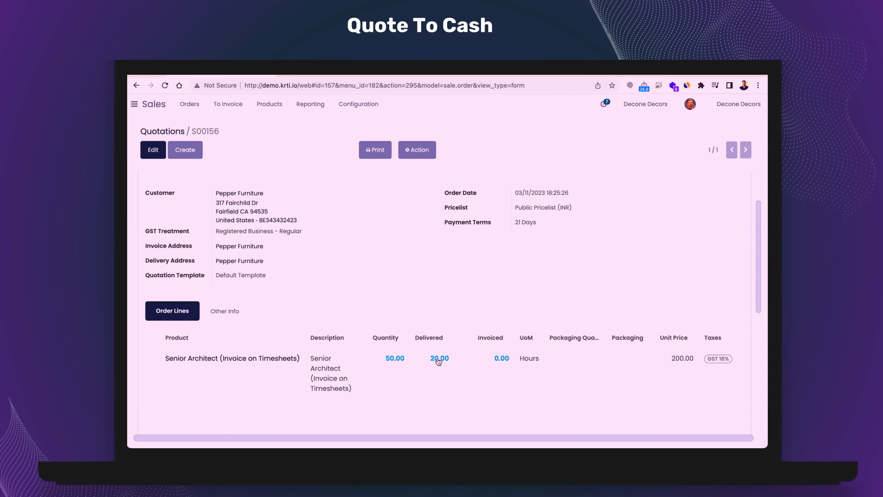
{"action": "scroll", "coordinate": [438, 362], "scroll_direction": "up", "scroll_amount": 2}
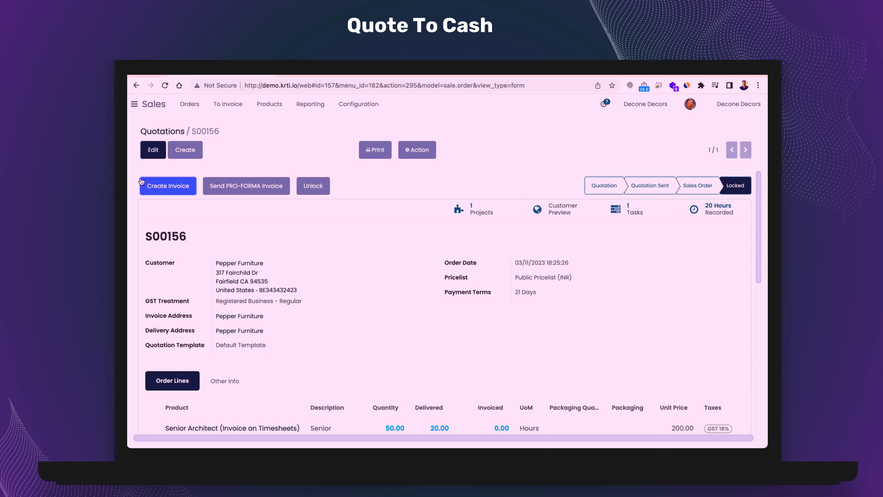
- Create a regular invoice for the order without a timesheets period and review the draft invoice's lines
{"action": "left_click", "coordinate": [177, 192]}
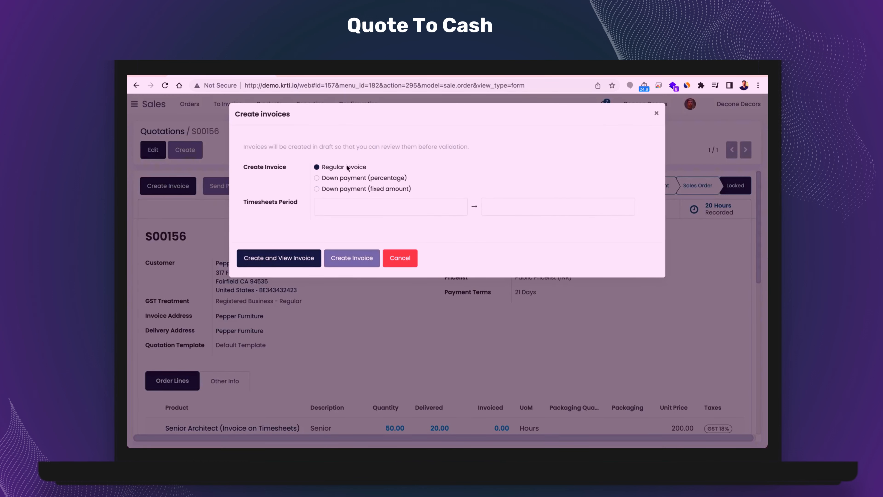
{"action": "left_click", "coordinate": [291, 258]}
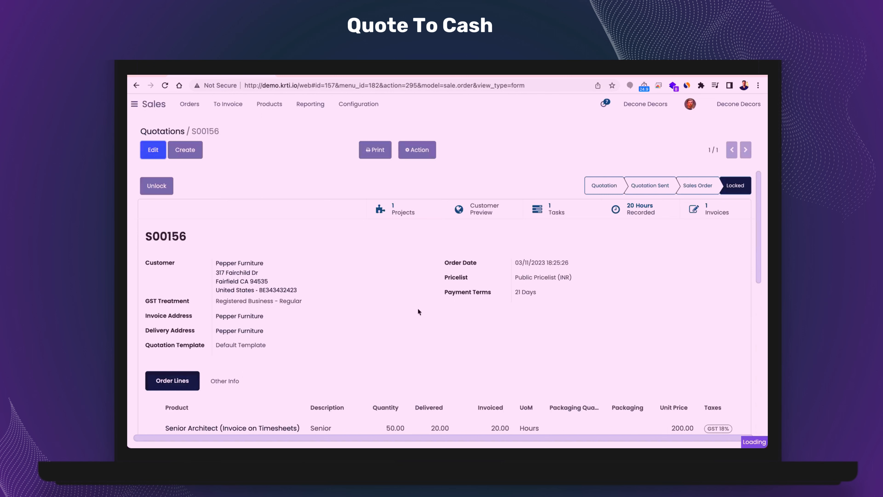
{"action": "scroll", "coordinate": [392, 285], "scroll_direction": "down", "scroll_amount": 2}
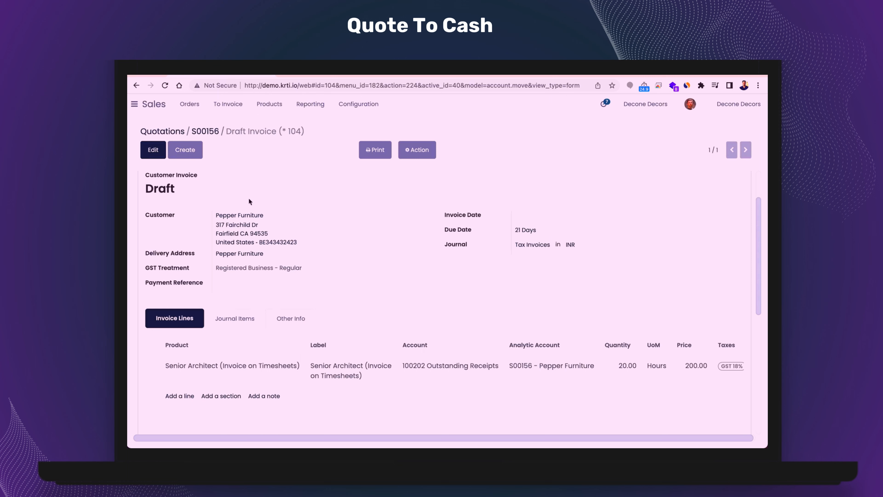
{"action": "scroll", "coordinate": [249, 201], "scroll_direction": "up", "scroll_amount": 2}
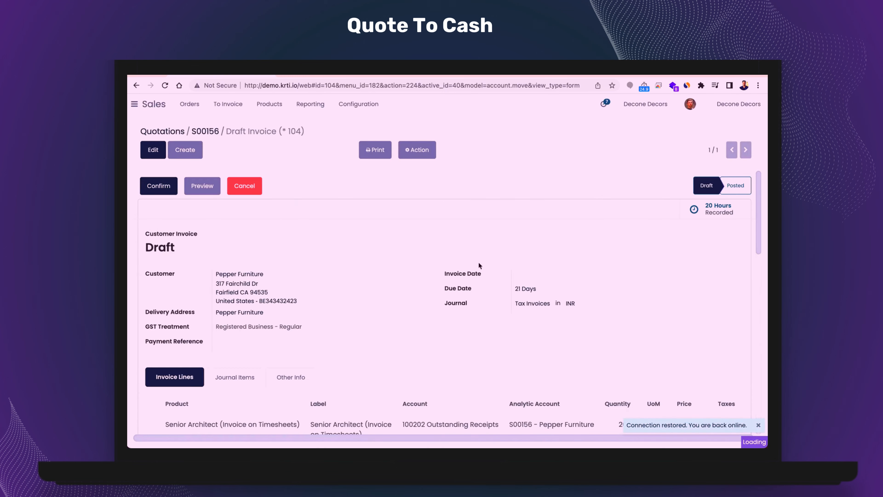
- Examine the sold hours and profitability in the order's project updates, and return to the sales order
{"action": "left_click", "coordinate": [205, 131]}
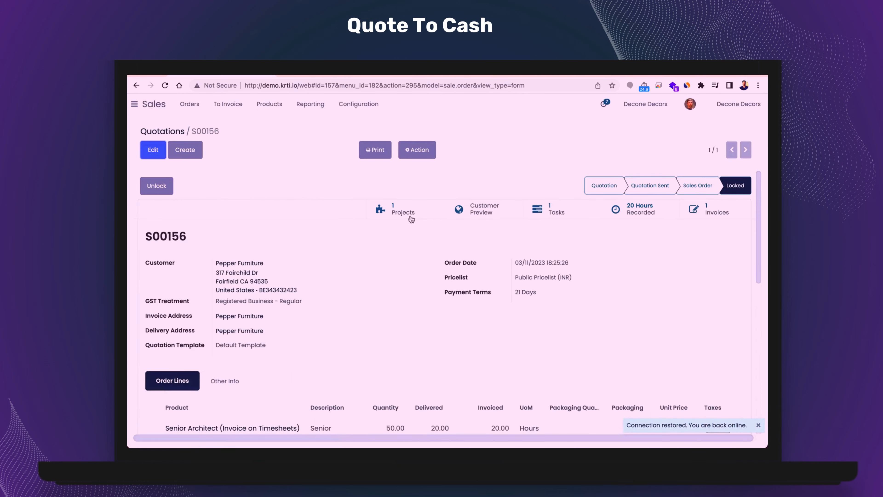
{"action": "left_click", "coordinate": [409, 216]}
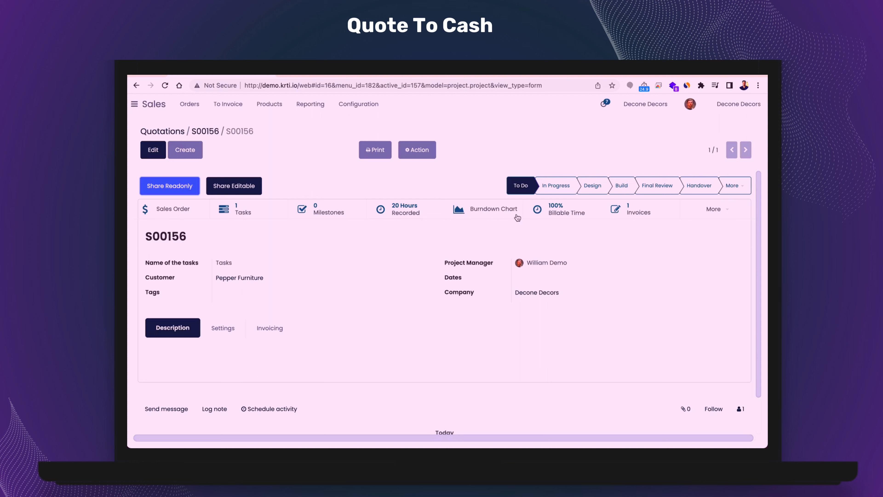
{"action": "left_click", "coordinate": [704, 210]}
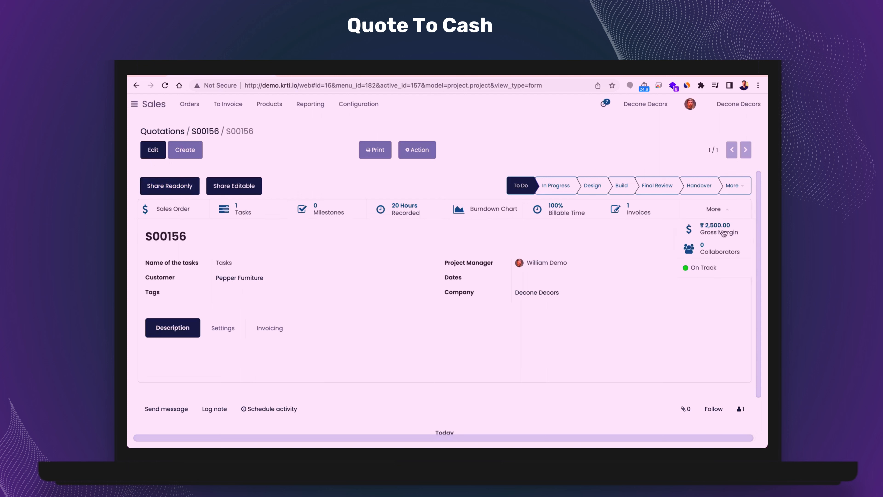
{"action": "left_click", "coordinate": [710, 271]}
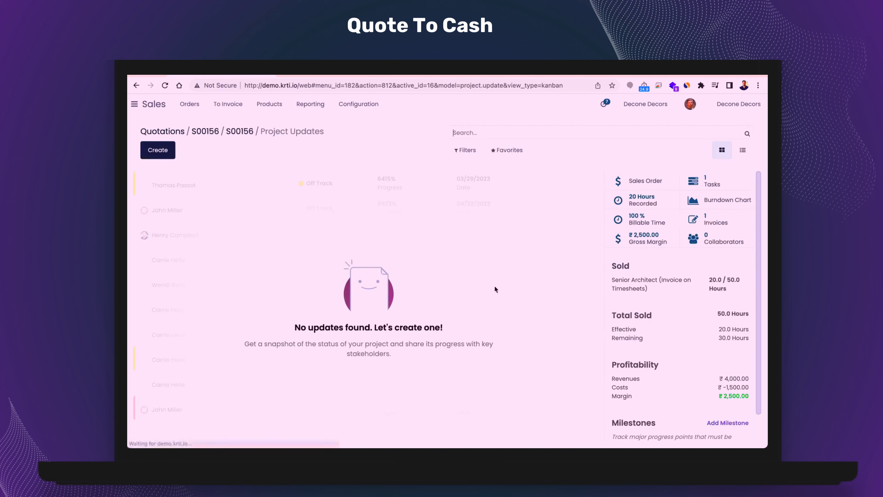
{"action": "scroll", "coordinate": [707, 307], "scroll_direction": "down", "scroll_amount": 2}
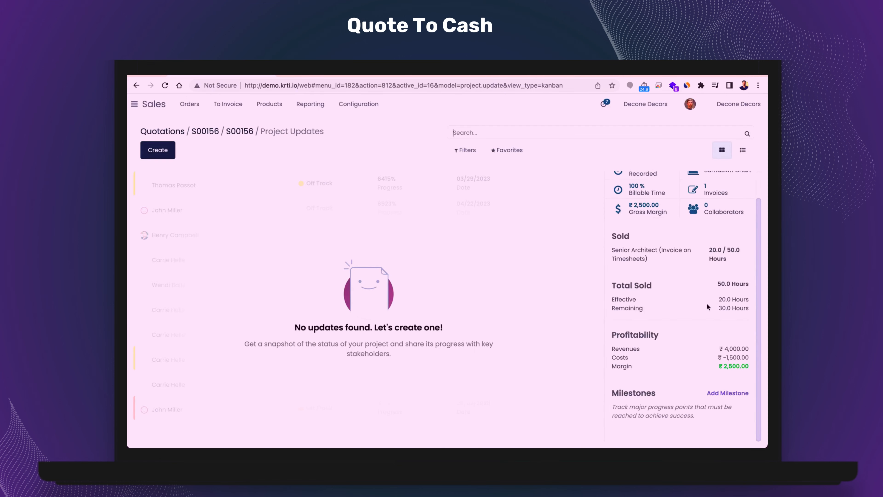
{"action": "scroll", "coordinate": [707, 306], "scroll_direction": "up", "scroll_amount": 2}
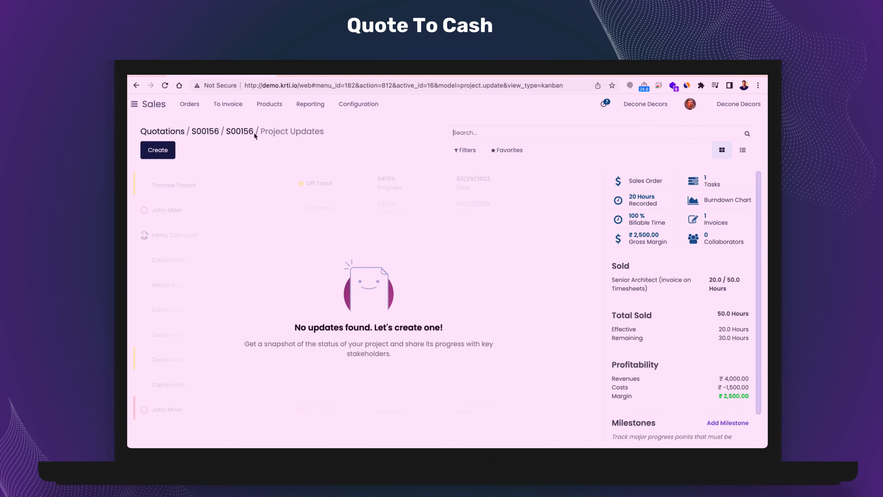
{"action": "left_click", "coordinate": [205, 132]}
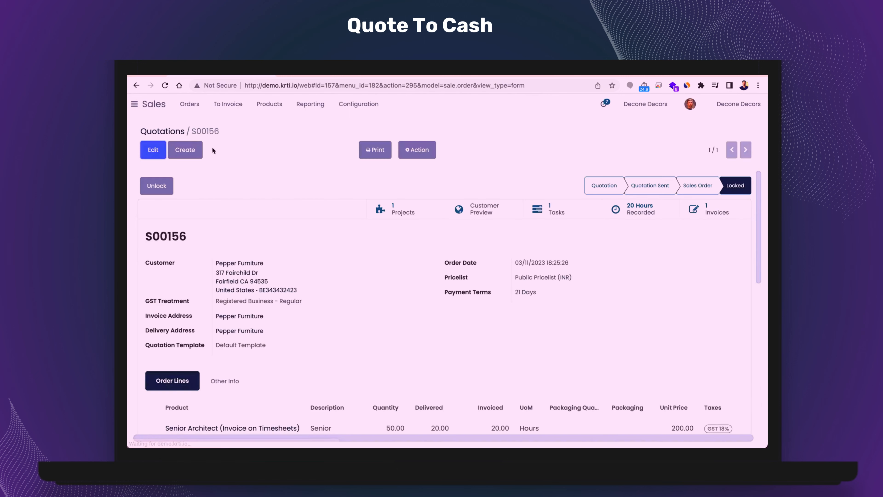